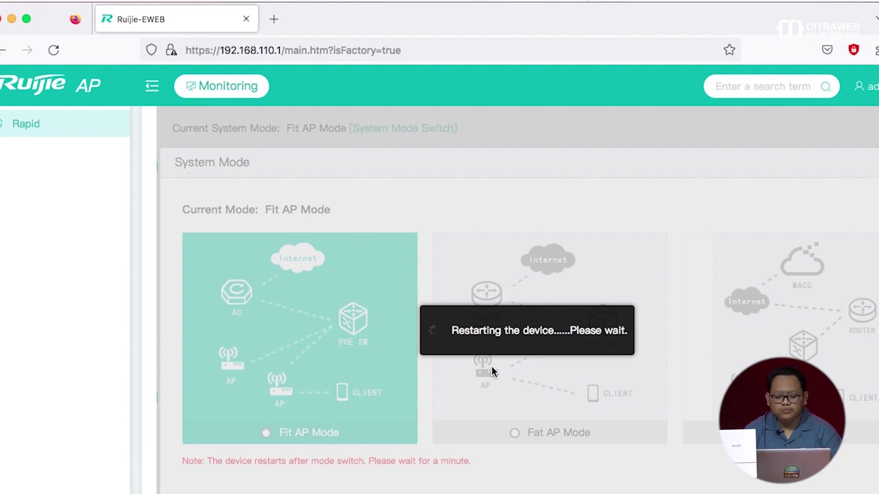
- Ping the old access point address 192.168.110.1 and confirm it times out
key("super+Tab")
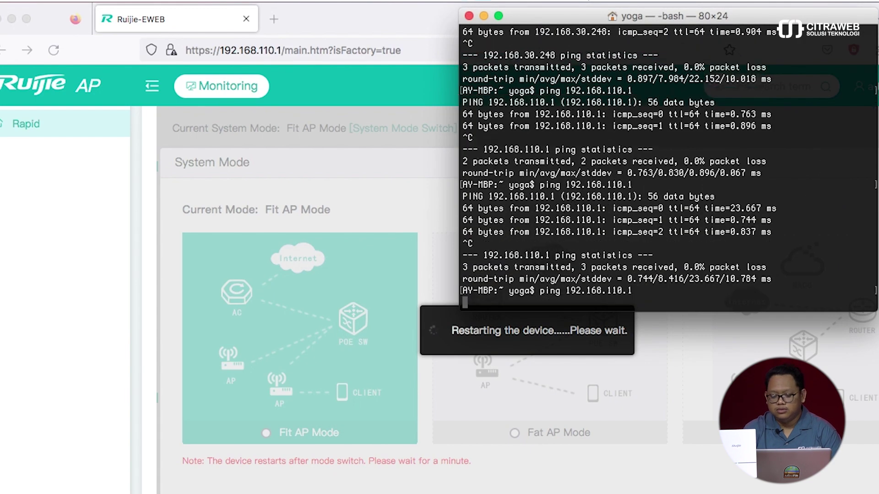
key("Up")
key("Up")
key("Return")
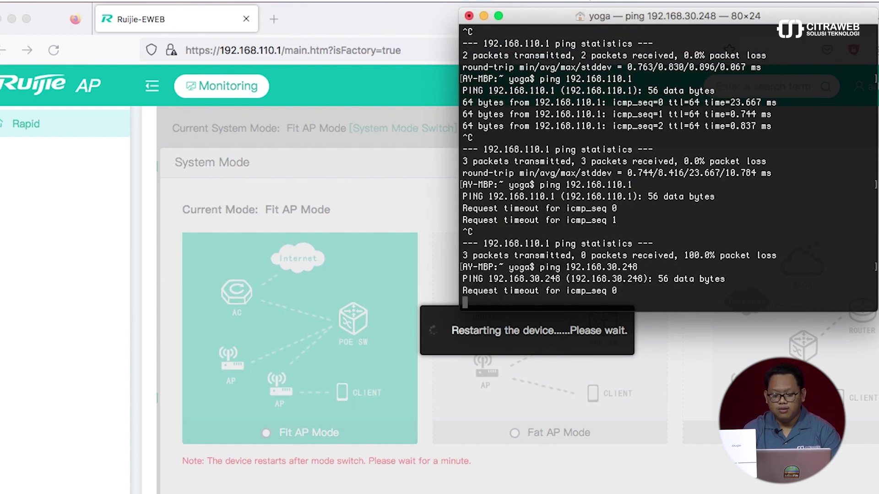
key("ctrl+c")
left_click(469, 16)
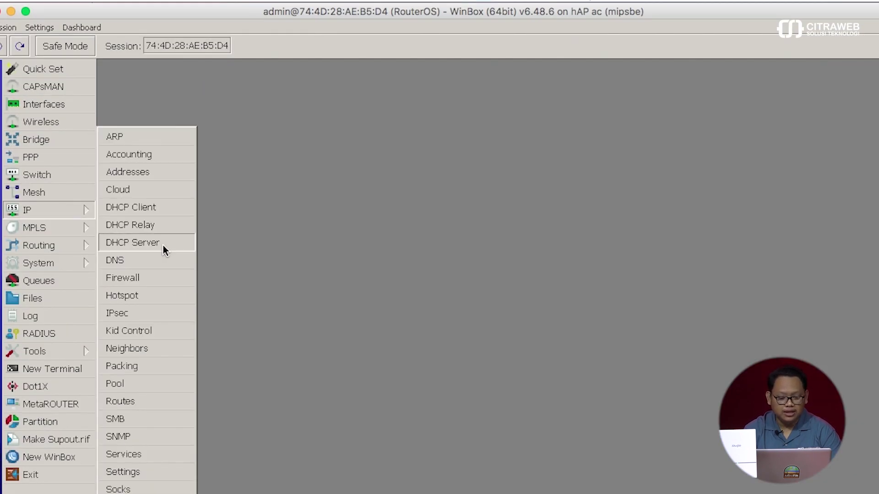
left_click(162, 245)
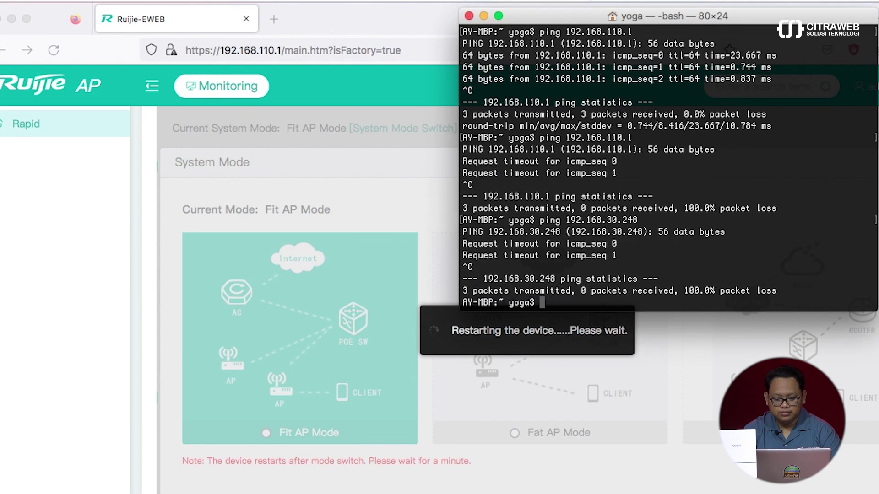
- Confirm 192.168.30.248 now replies while 192.168.110.1 stays silent, then return to WinBox
key("Up")
key("Return")
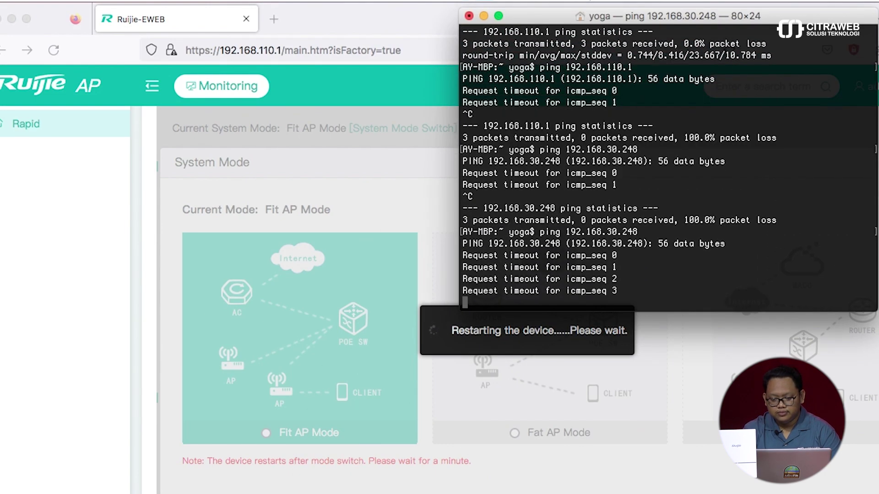
key("ctrl+c")
key("Up")
key("Up")
key("Return")
key("ctrl+c")
key("Up")
key("Up")
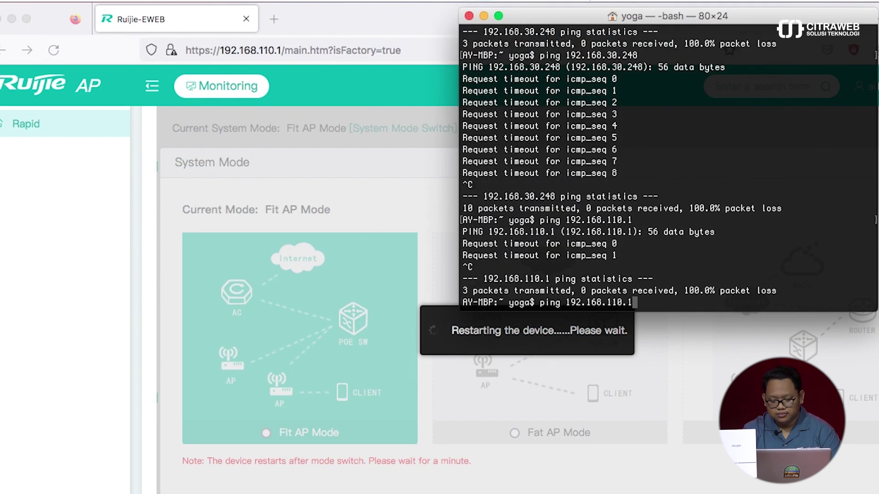
key("Return")
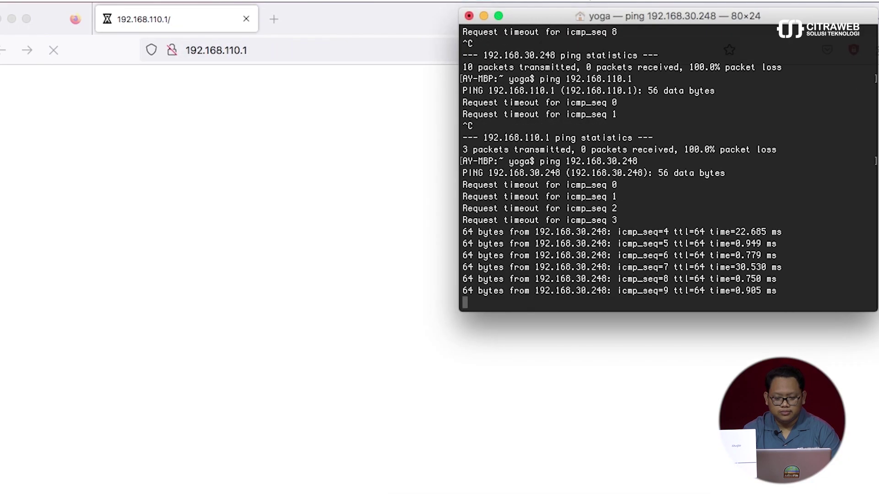
left_click(370, 241)
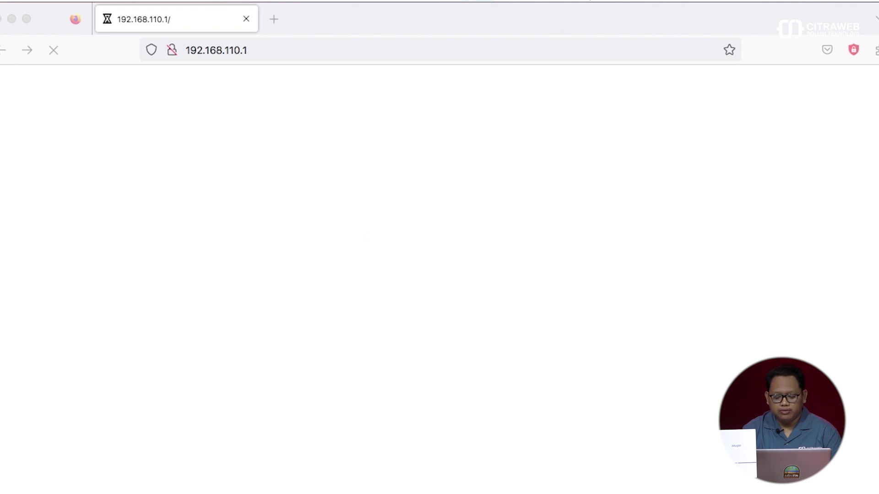
left_click(531, 488)
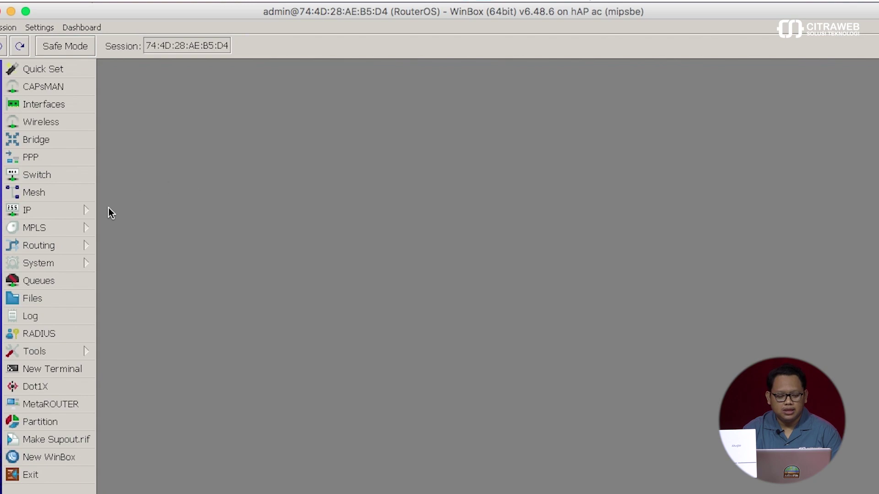
- Open the WinBox DHCP Server leases and select the Ruijie lease at 192.168.30.248
left_click(82, 210)
left_click(161, 241)
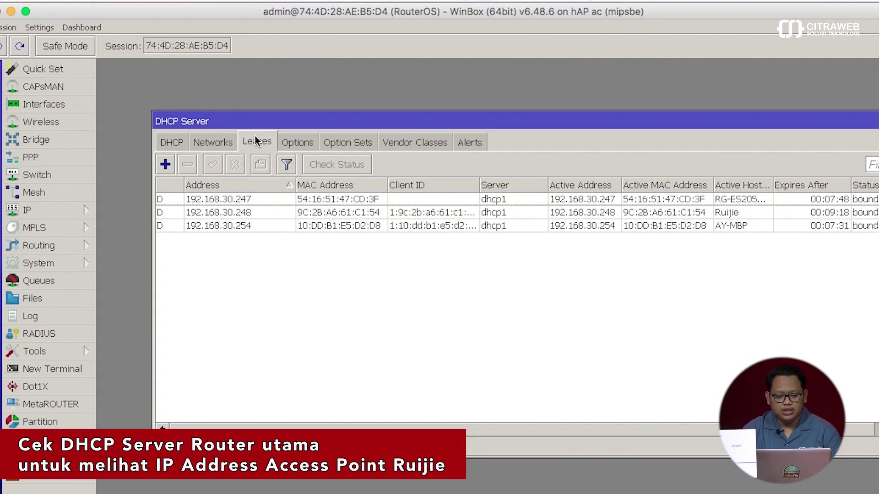
left_click(300, 214)
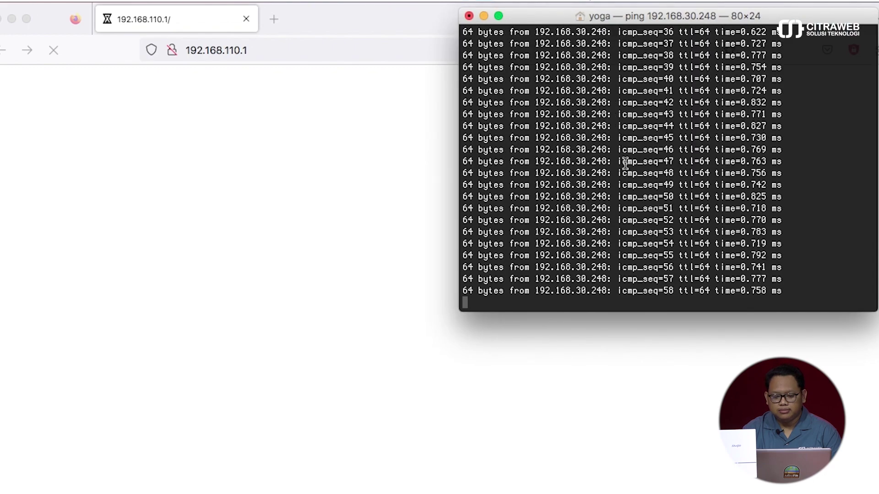
- Load 192.168.30.248 in Firefox to reach the access point's management page
scroll(624, 162, "up", 15)
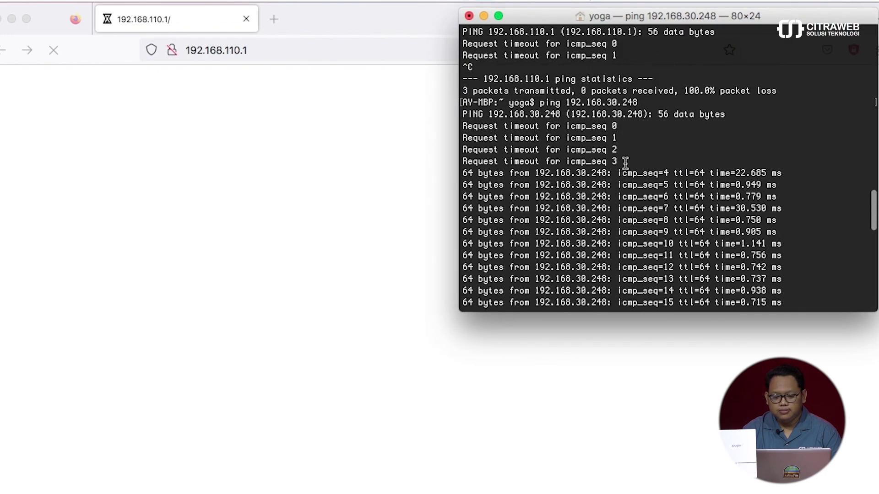
scroll(625, 163, "down", 15)
scroll(625, 162, "up", 4)
scroll(624, 162, "up", 10)
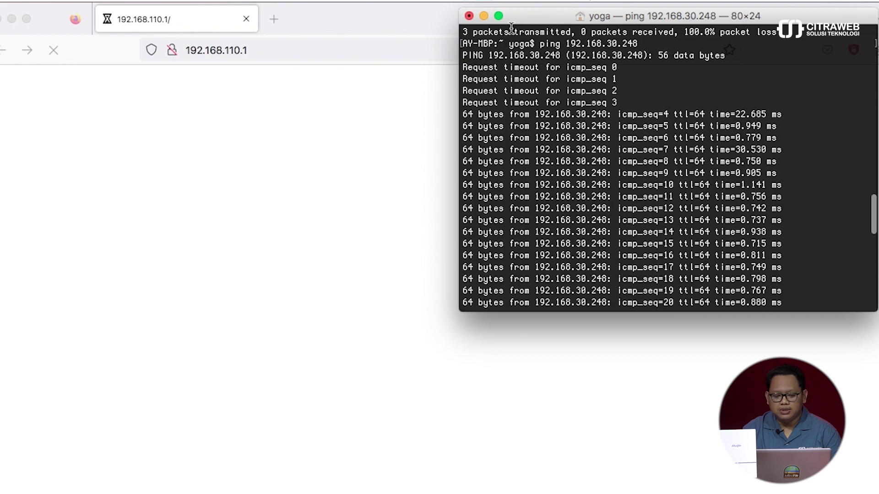
left_click(483, 14)
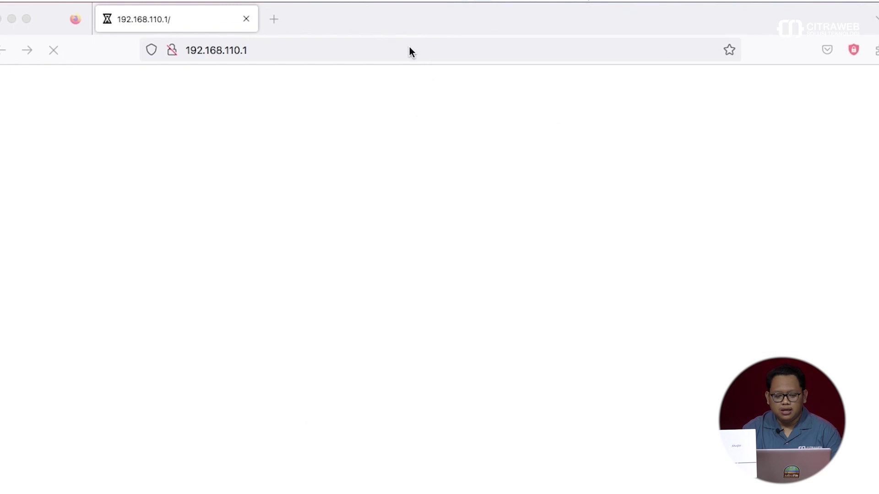
left_click(406, 47)
type("19")
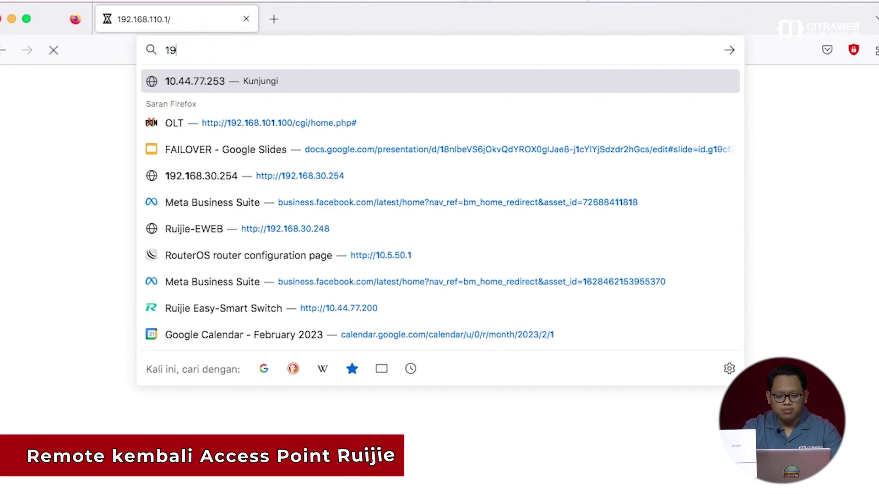
type("2.168.")
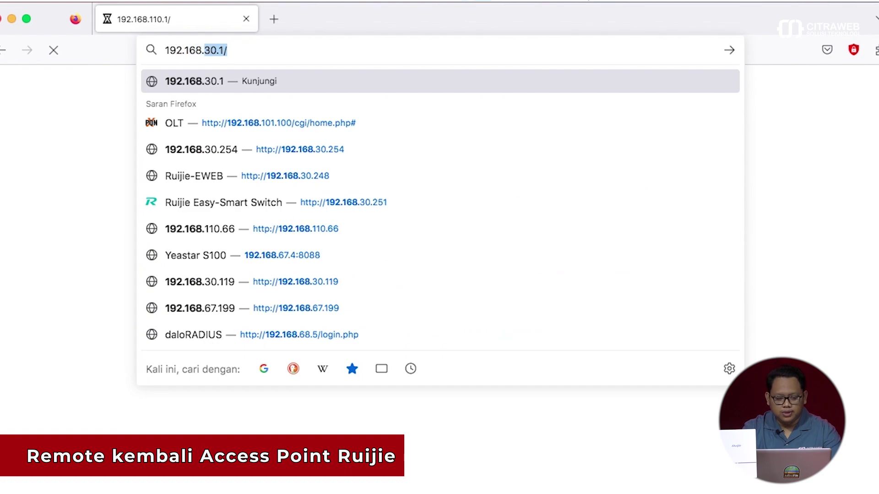
type("30.2")
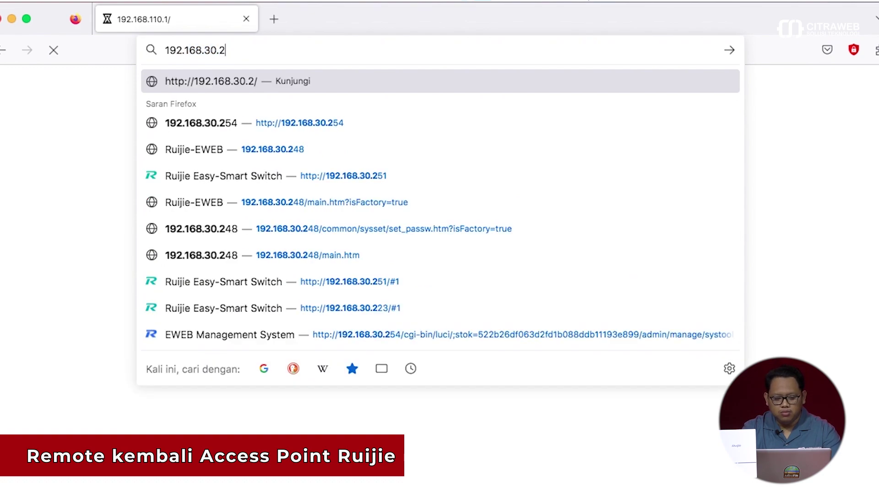
type("48")
key("Return")
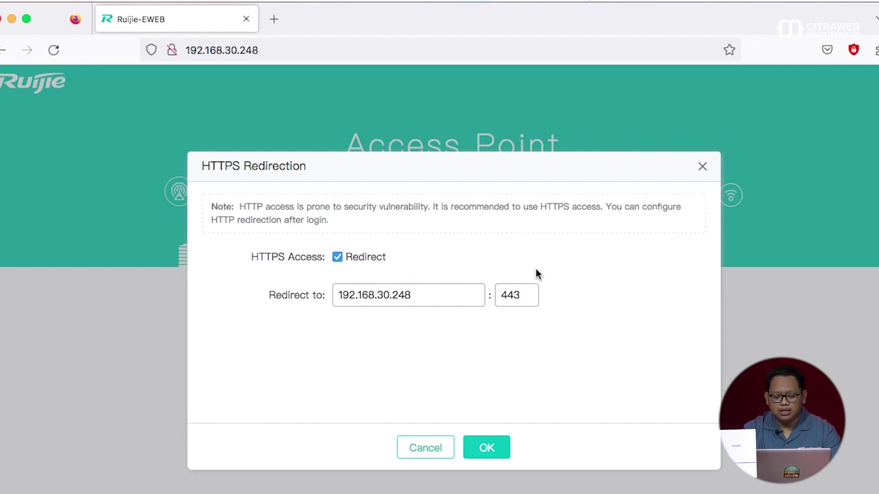
- Accept the HTTPS redirect to port 443 and log in as admin with the default password
left_click(495, 446)
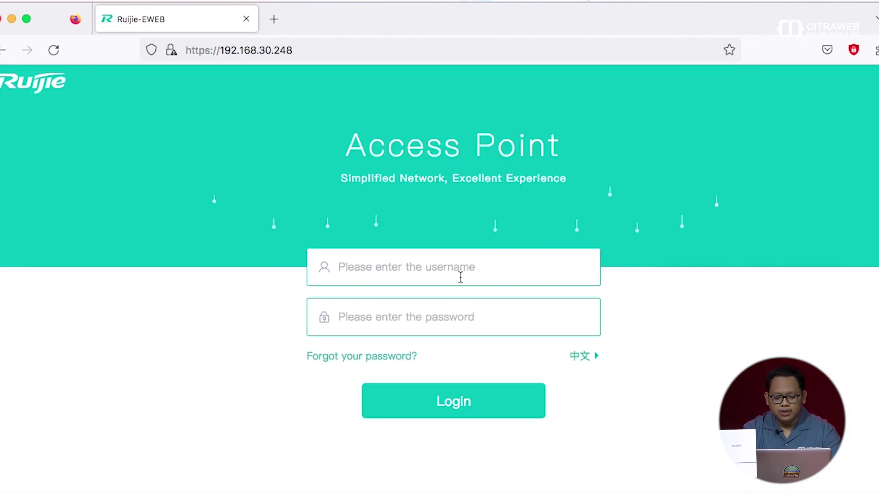
left_click(460, 274)
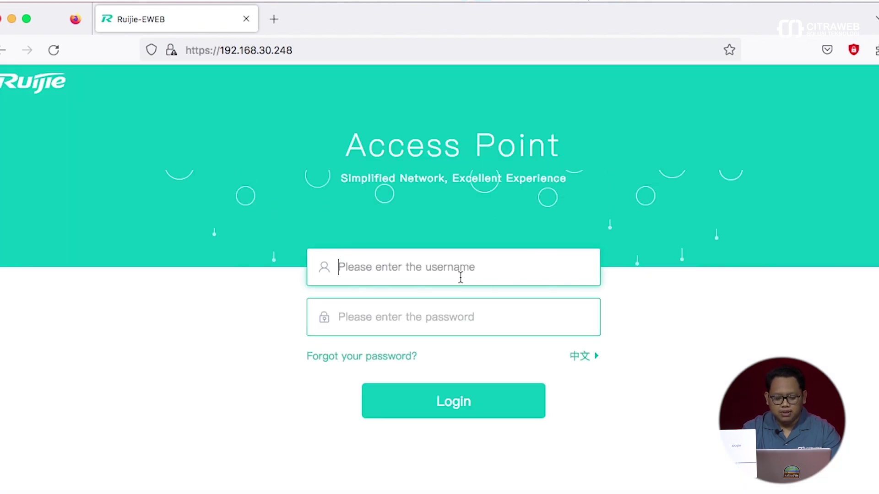
left_click(453, 317)
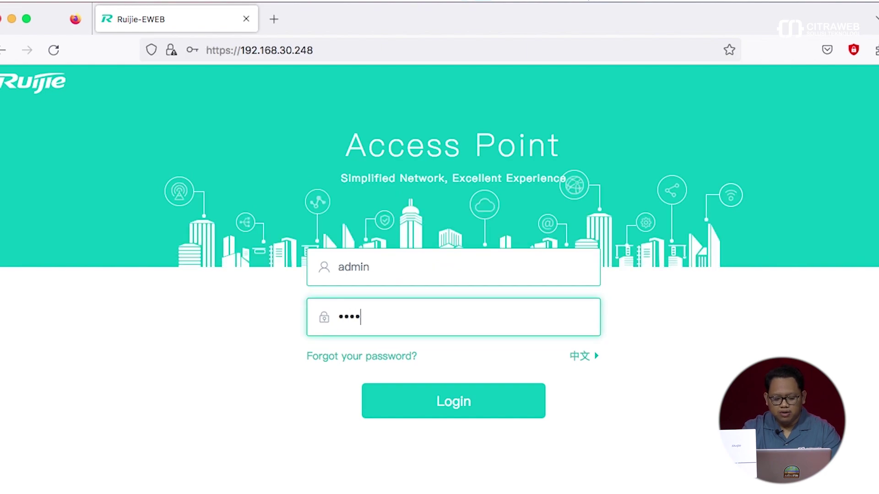
key("Return")
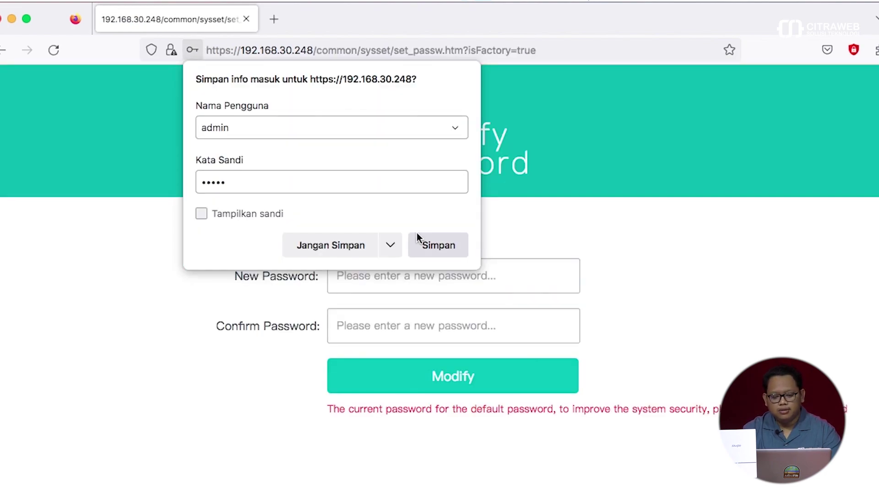
- Enter and confirm a new management password, apply it, and decline saving it in Firefox
left_click(336, 254)
left_click(361, 272)
type("********")
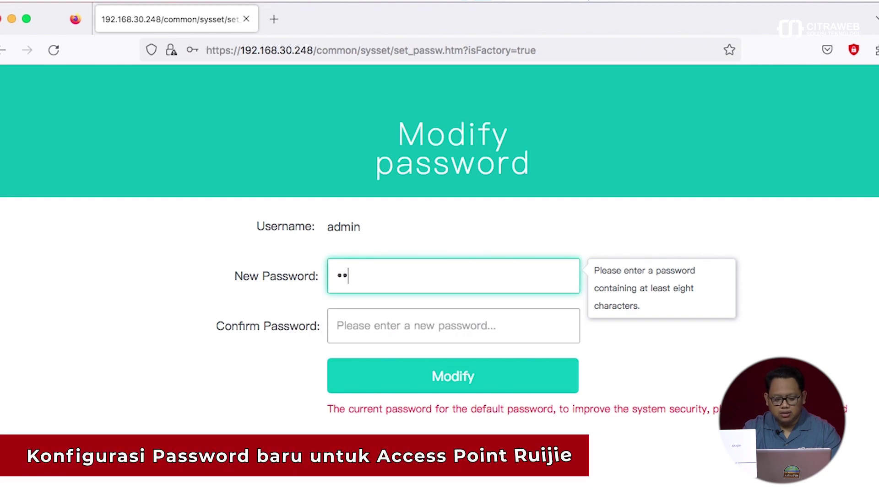
left_click(343, 326)
type("****")
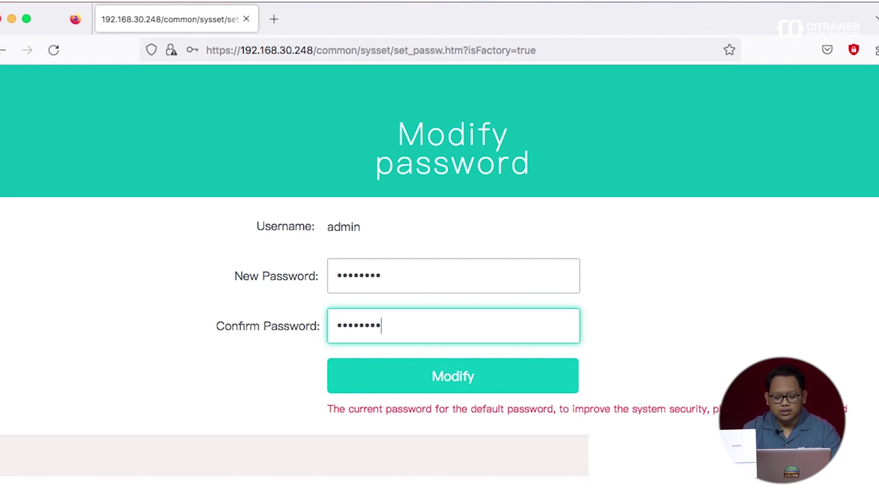
left_click(414, 376)
left_click(449, 351)
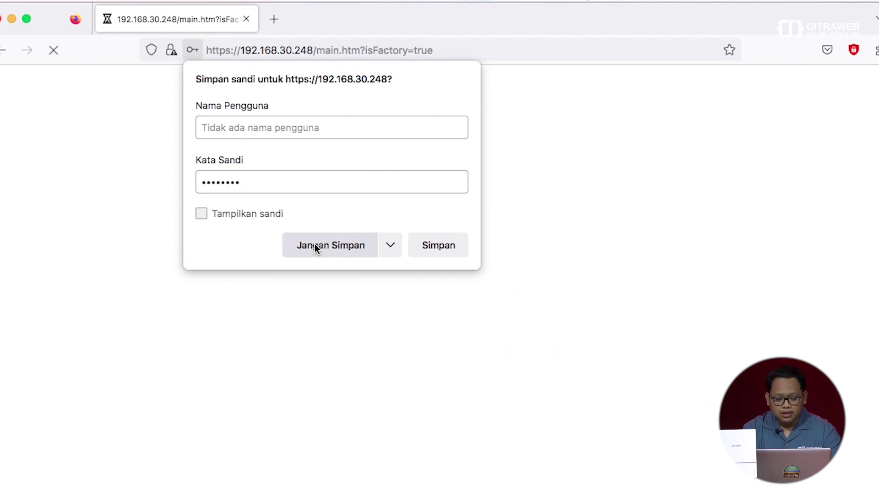
left_click(315, 246)
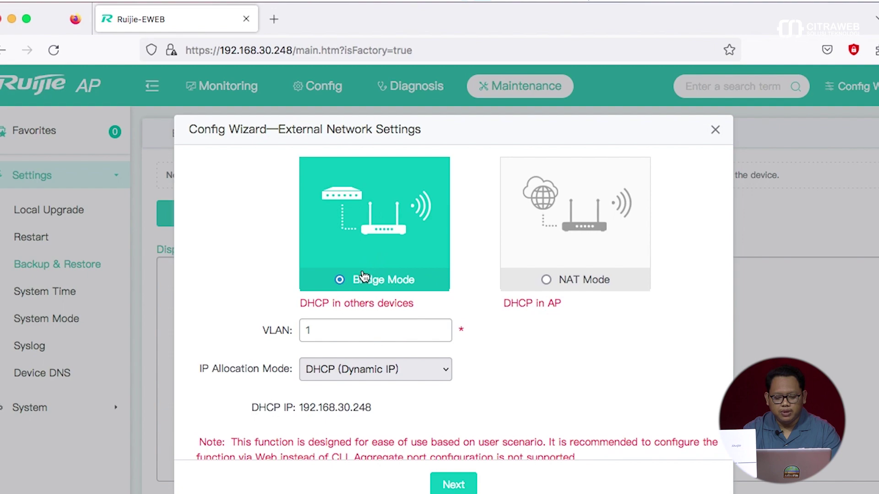
- Keep Bridge Mode with DHCP on VLAN 1 and finish with SSID Eweb_C1531 and its WiFi password
scroll(421, 381, "down", 1)
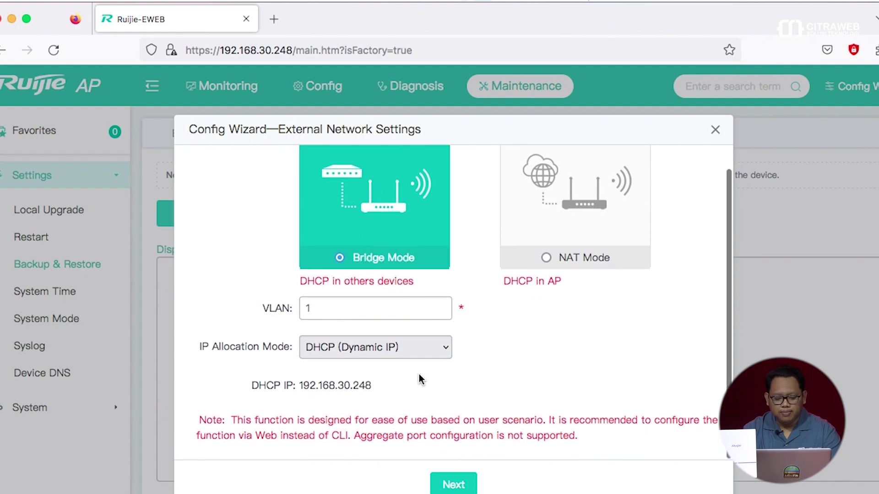
left_click(454, 486)
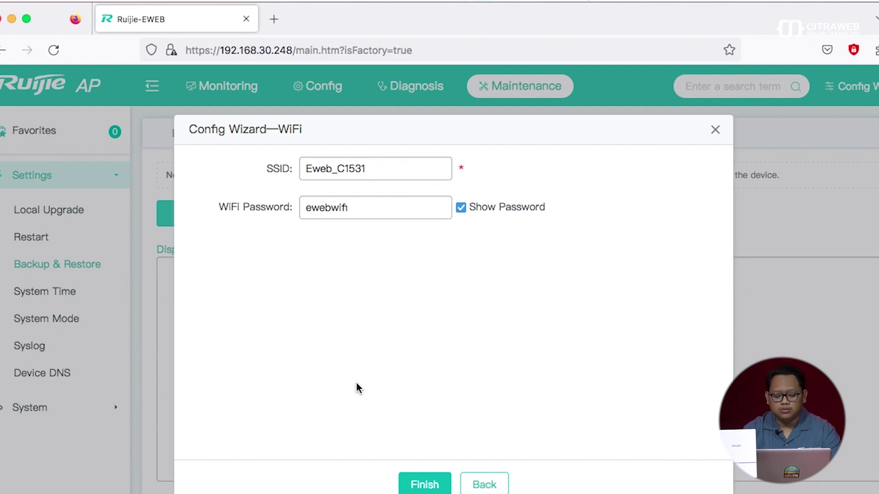
left_click(426, 484)
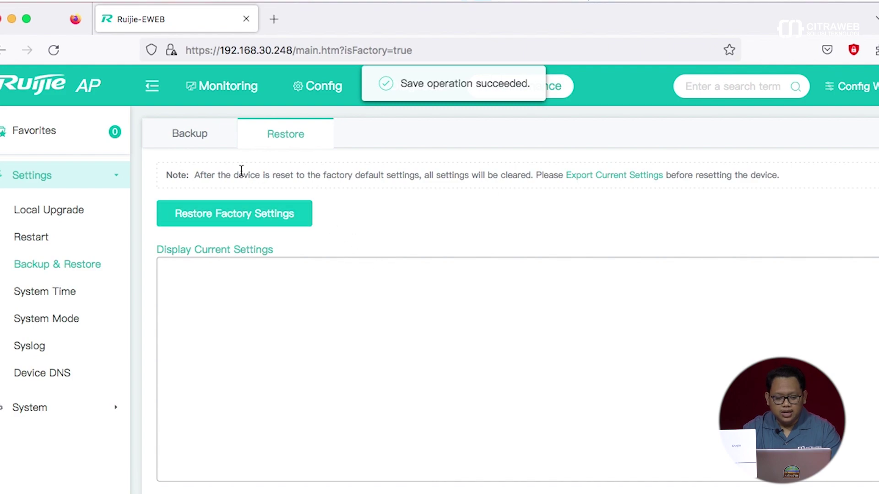
- Copy the Device SN of the AP820-L(V2) from the Monitoring dashboard
left_click(227, 88)
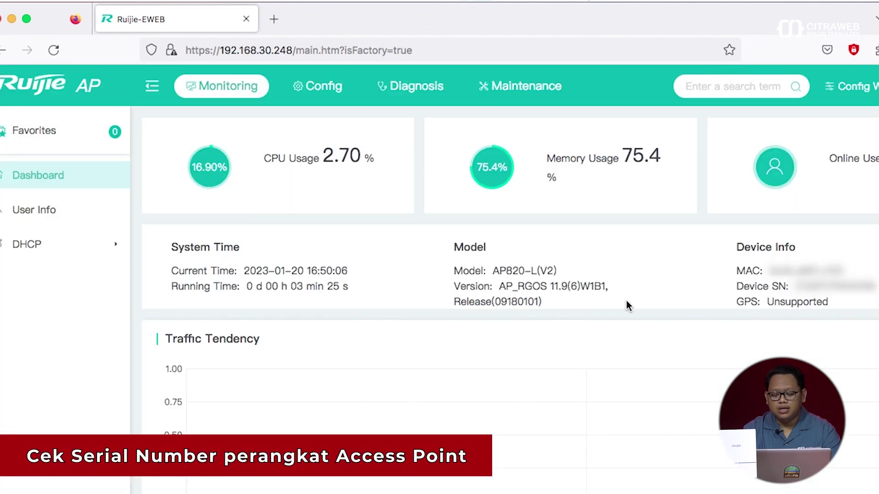
left_click_drag(876, 287, 796, 292)
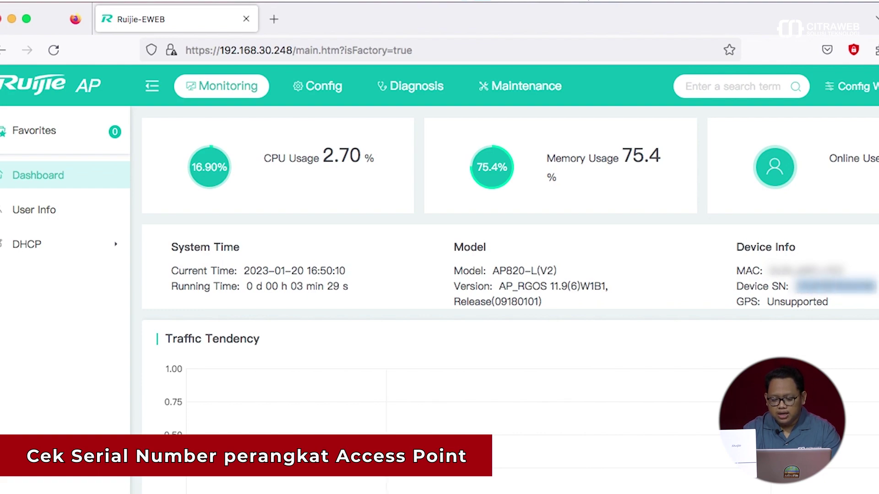
right_click(779, 292)
left_click(780, 292)
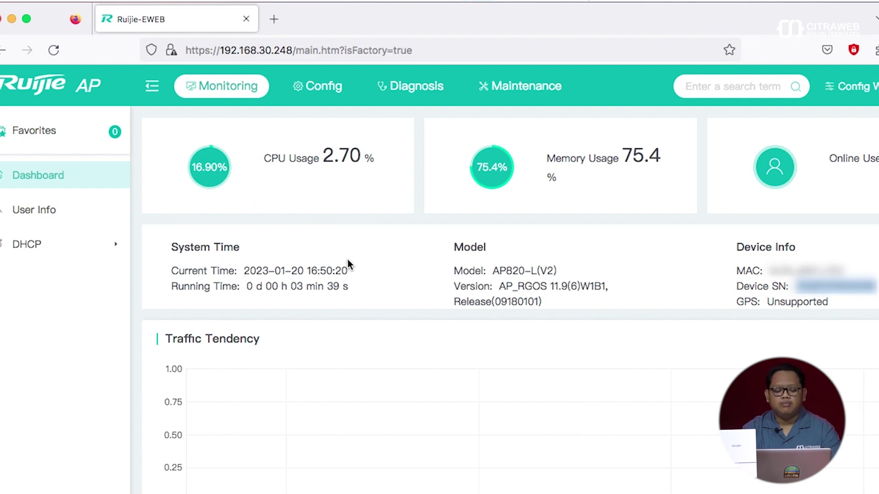
- Load Ruijie Cloud by entering 'cloud' in a new tab and choose the Citraweb project
left_click(274, 19)
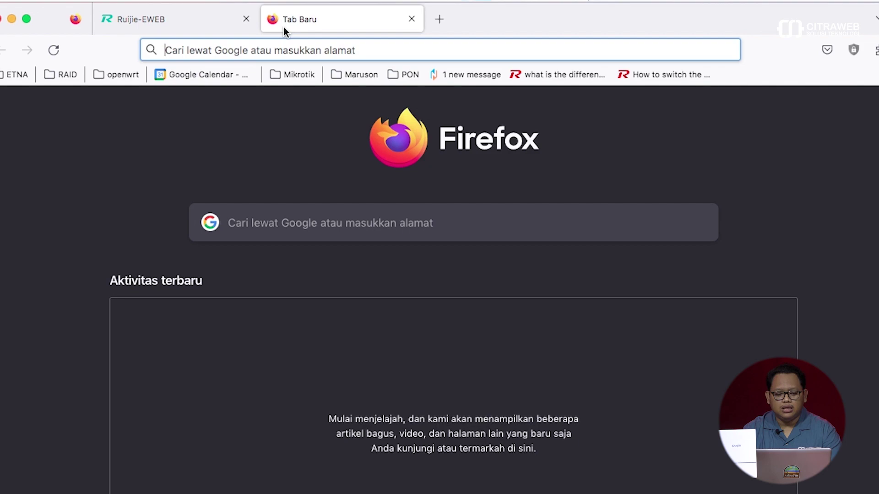
left_click(289, 52)
type("cloud-as.ruijienetworks.com/")
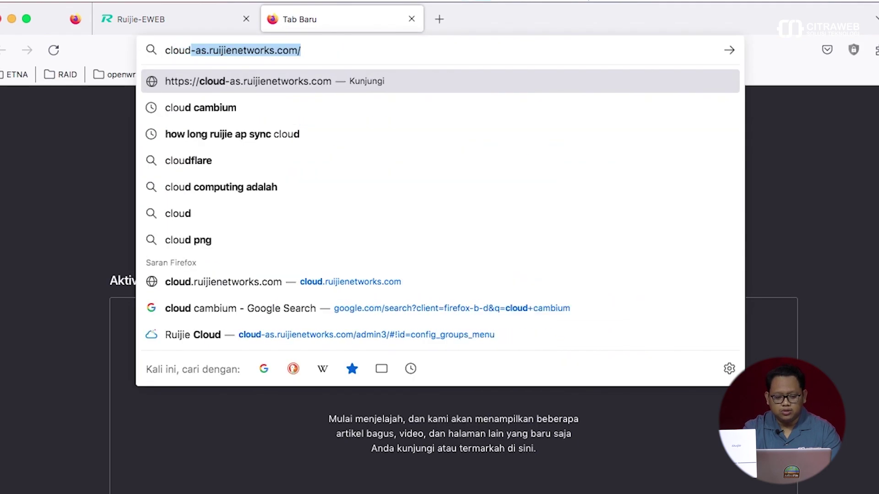
key("Return")
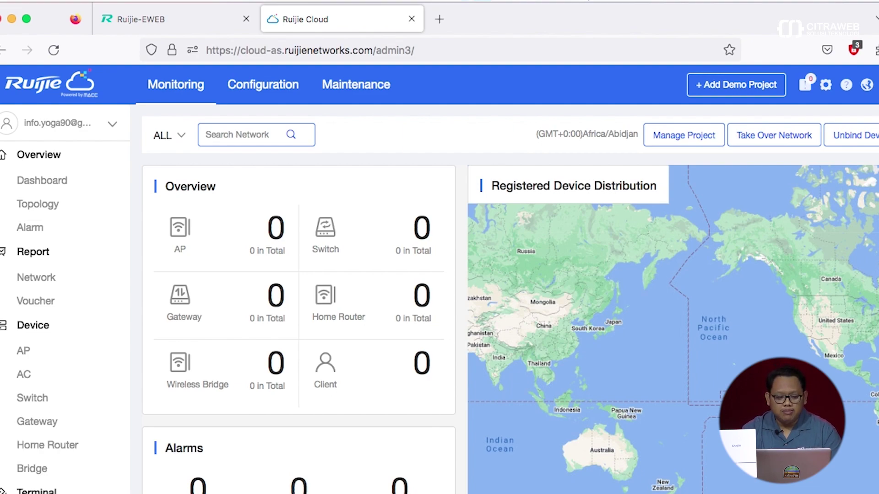
left_click(180, 140)
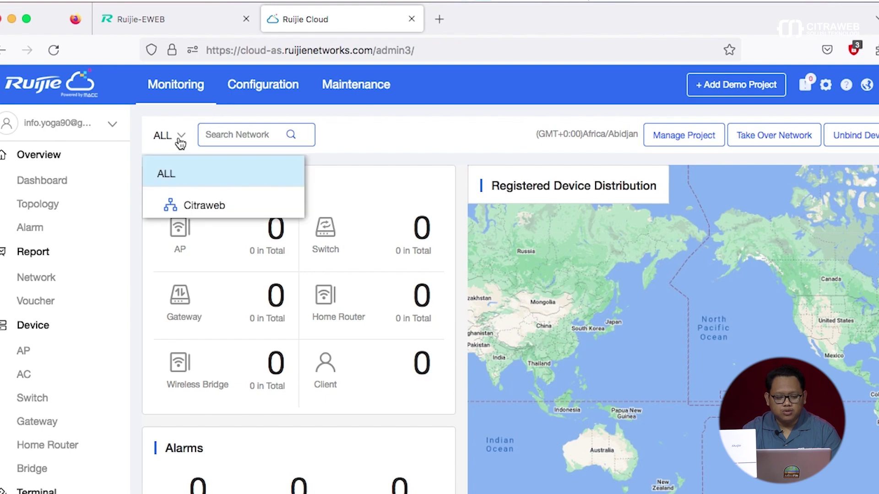
left_click(210, 207)
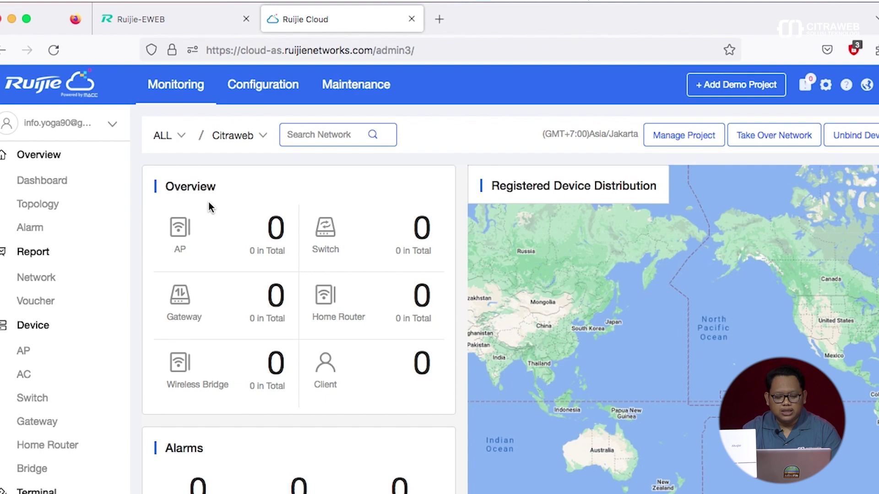
- Add a single AP to Citraweb using the pasted serial number and alias AP_LT_1
left_click(39, 356)
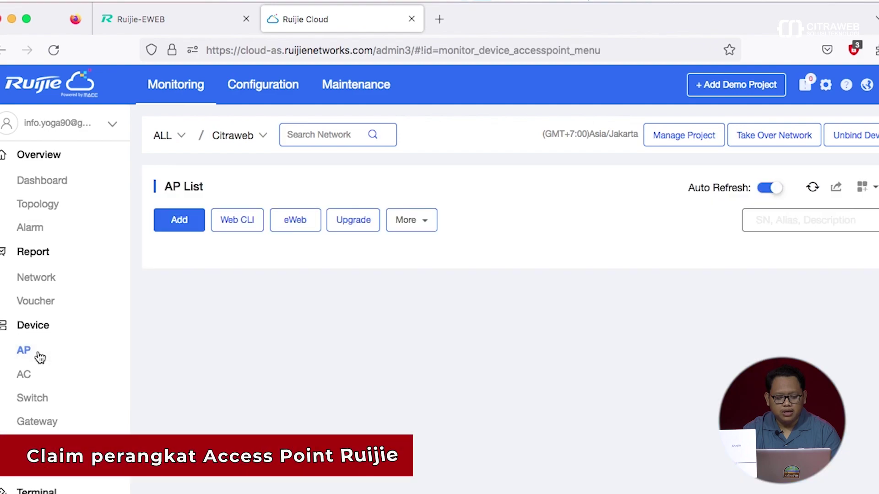
left_click(187, 220)
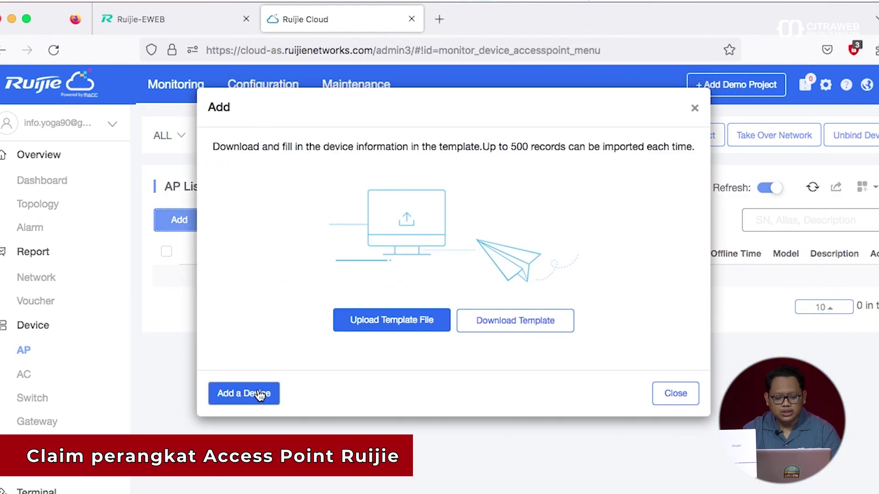
left_click(259, 395)
left_click(336, 148)
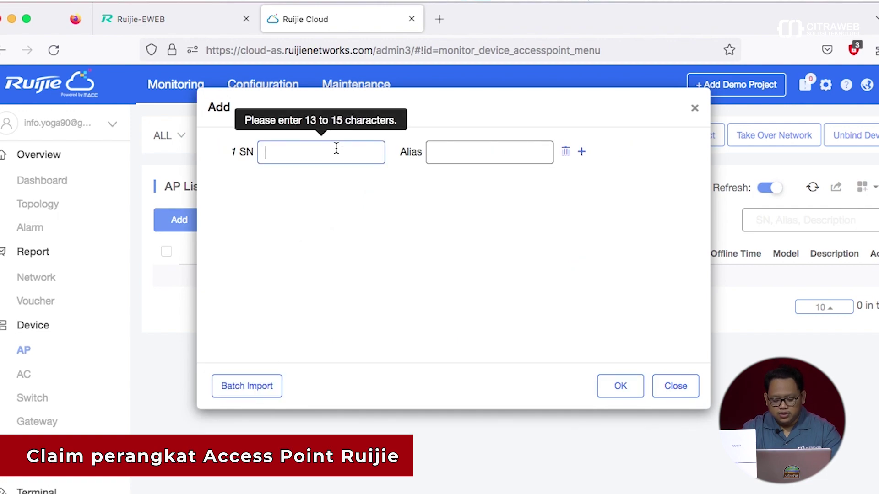
key("super+v")
left_click(459, 157)
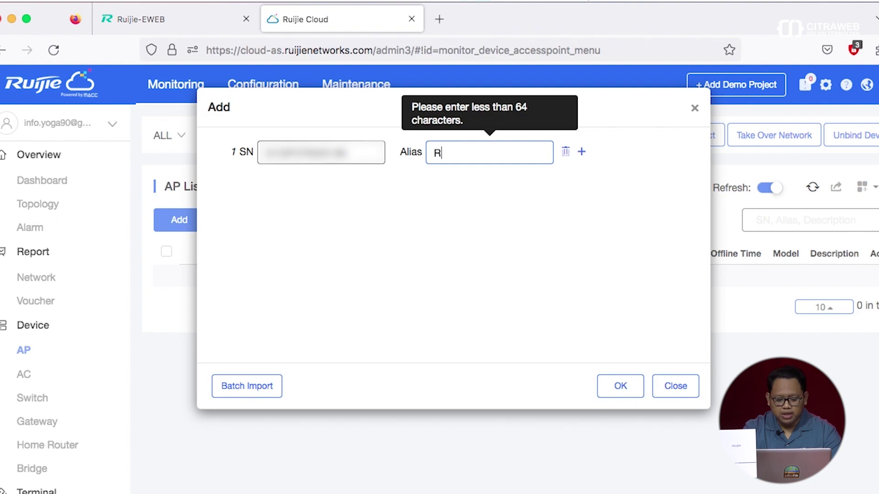
key("BackSpace")
type("AP_")
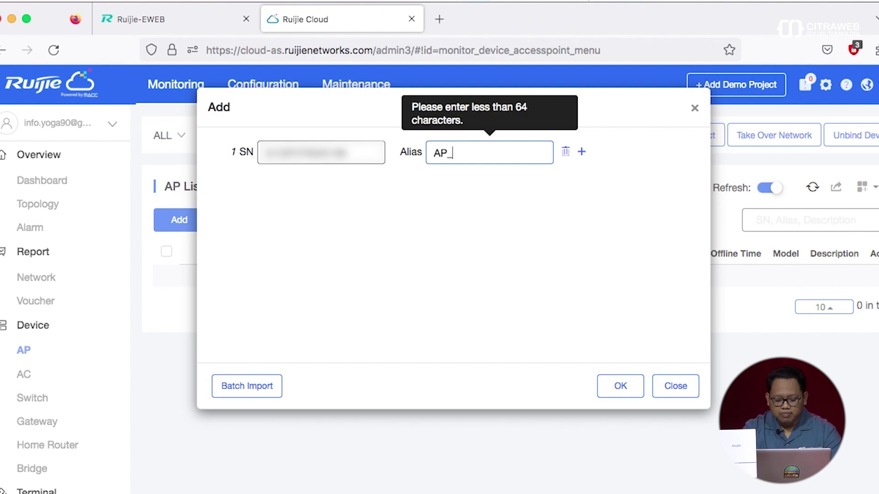
type("LT_1")
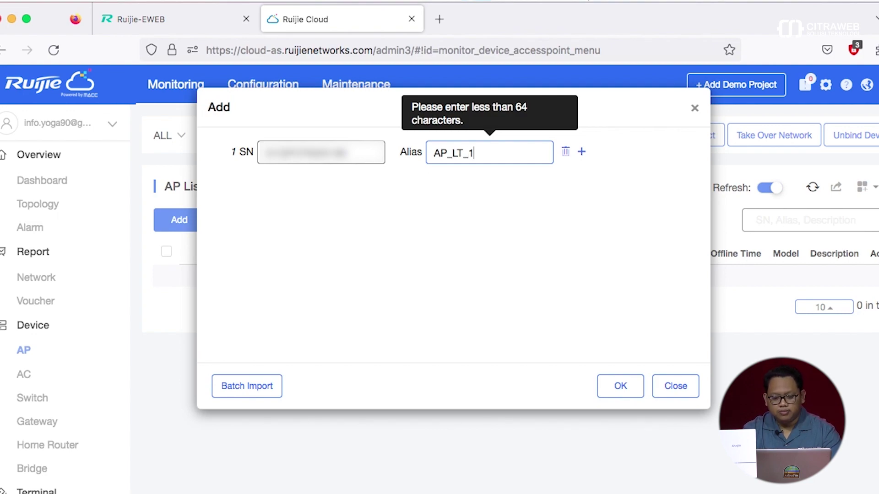
left_click(611, 393)
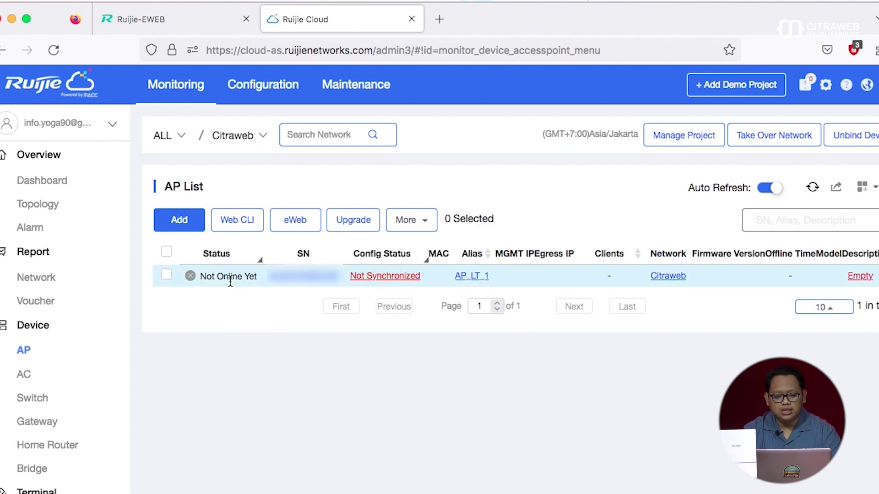
- Reload the page and AP list repeatedly until AP_LT_1 shows Online at 192.168.30.248
mouse_move(229, 278)
left_click(53, 50)
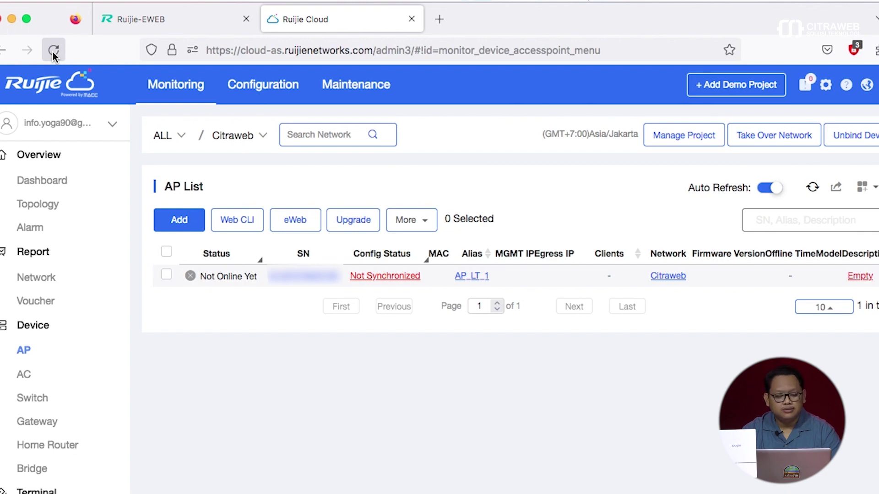
left_click(53, 51)
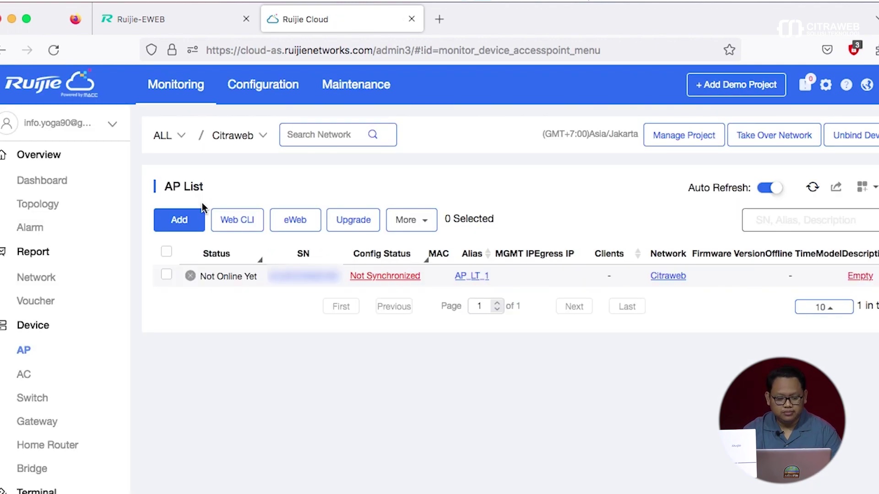
left_click(812, 189)
left_click(385, 276)
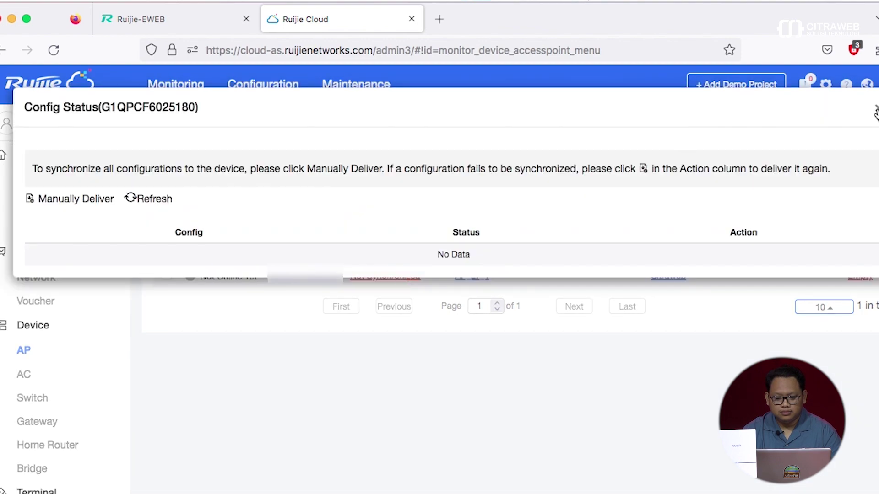
key("Escape")
left_click(53, 50)
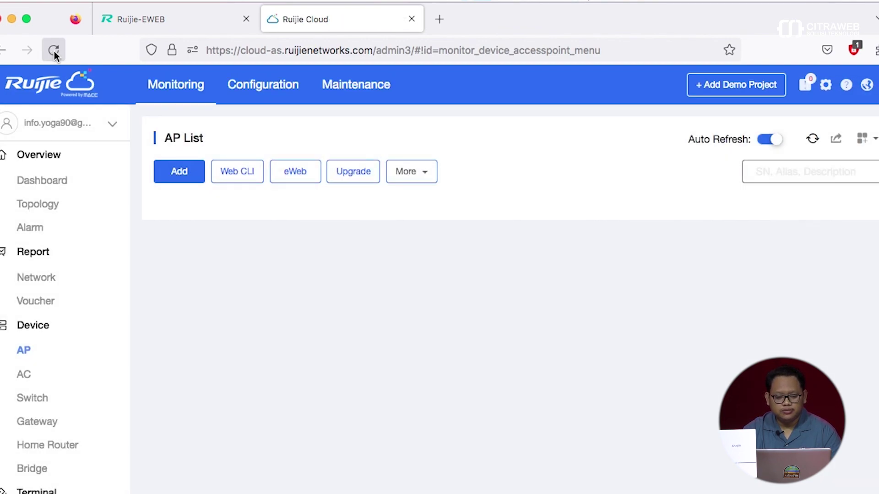
left_click(53, 50)
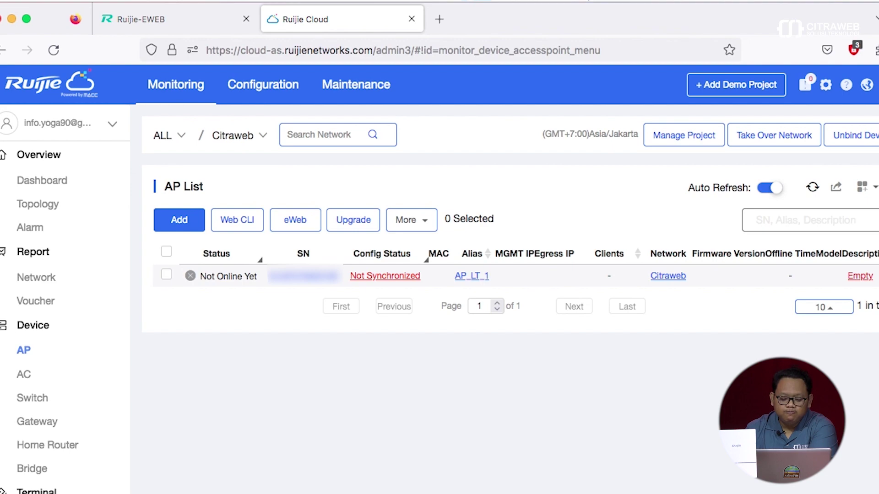
left_click(54, 54)
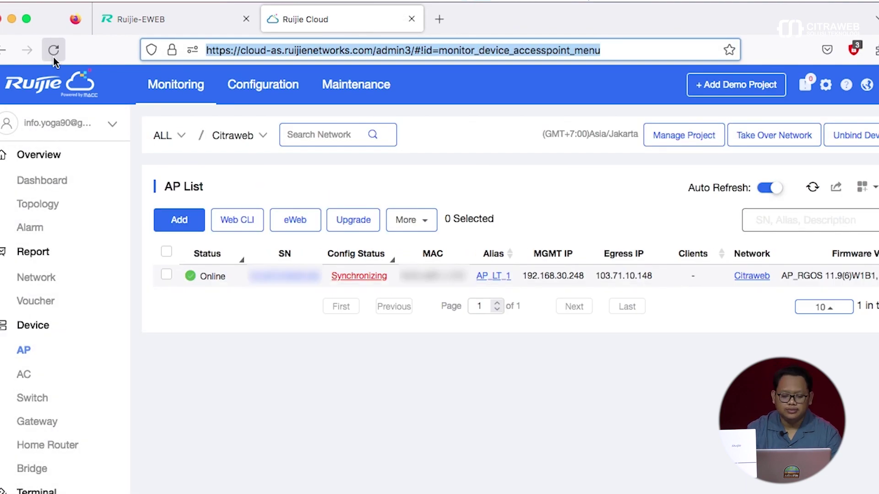
left_click(617, 51)
left_click(542, 431)
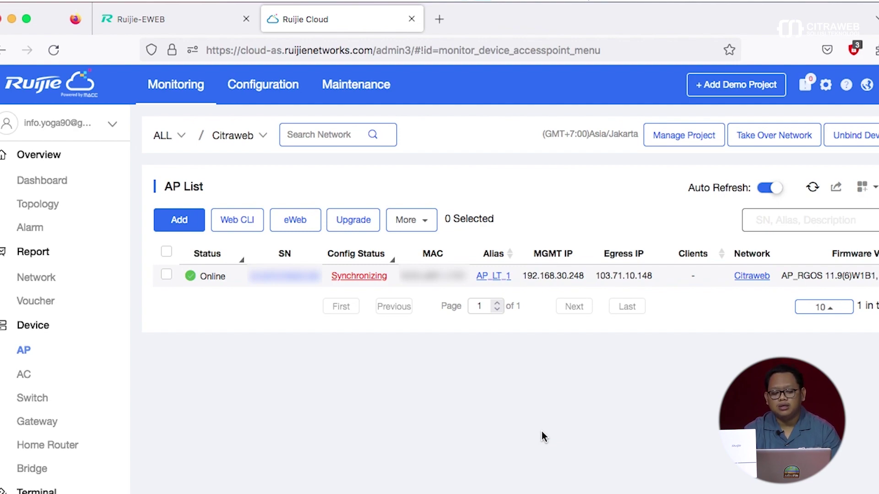
- Note the 100% ping success, confirm System Mode shows macc, and reopen Network Diagnosis
left_click(183, 23)
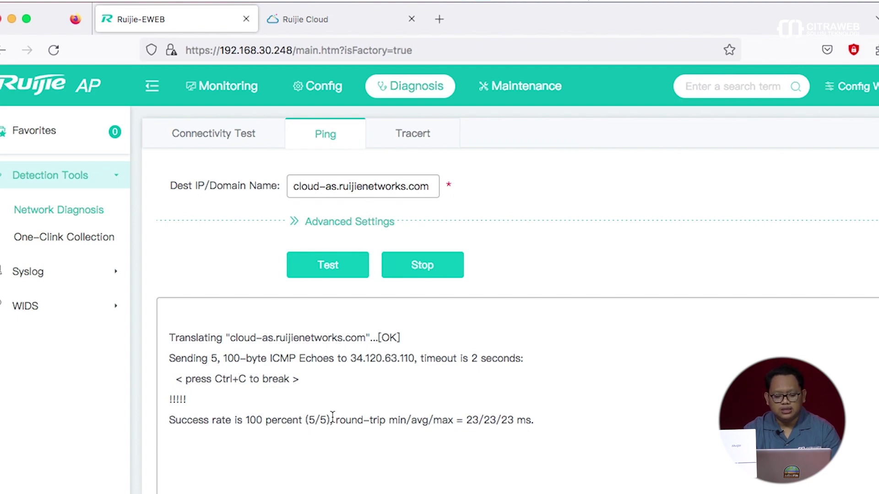
left_click_drag(333, 420, 230, 426)
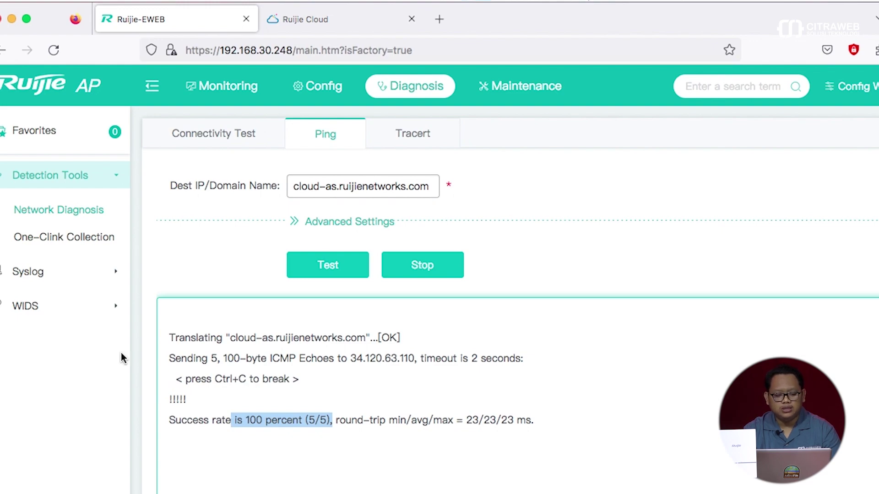
left_click(508, 86)
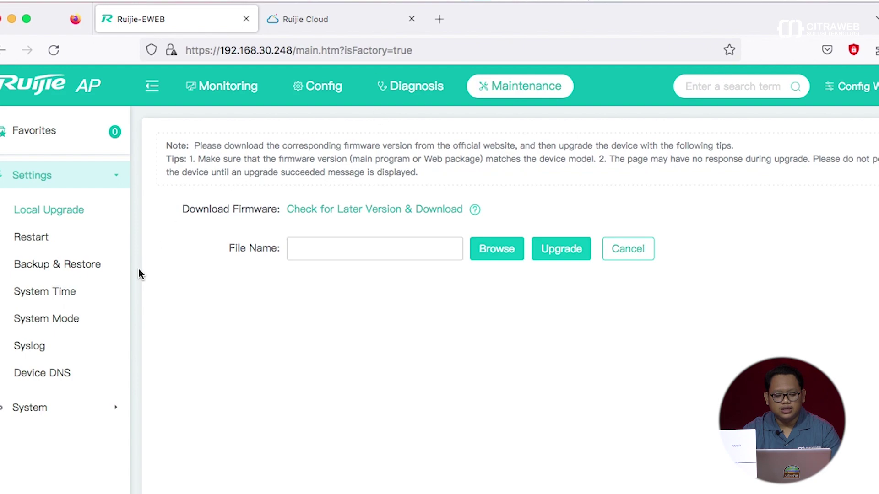
left_click(83, 330)
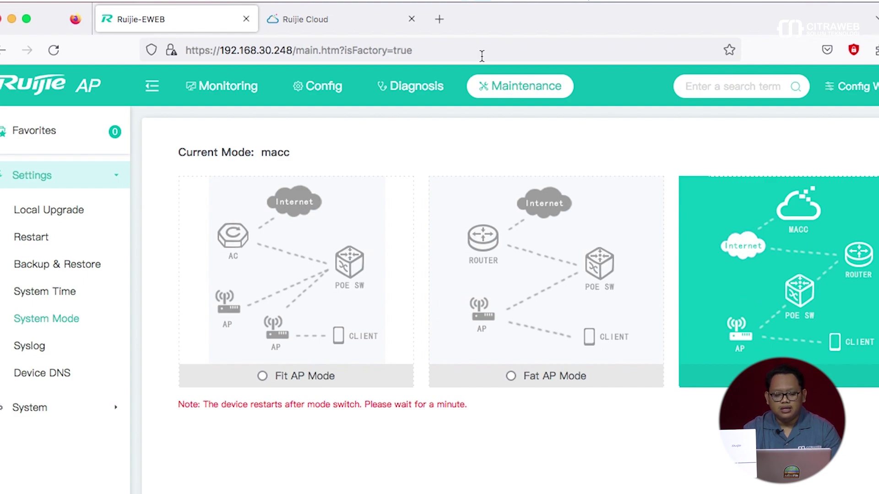
left_click(415, 87)
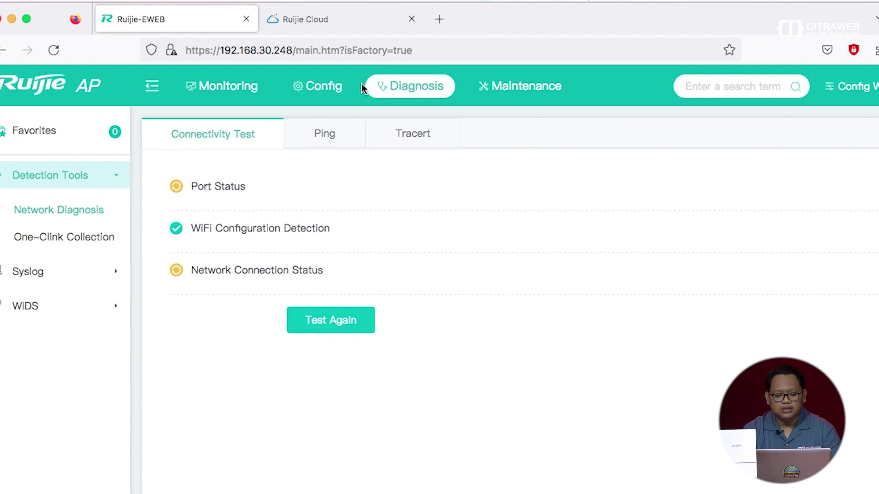
- Rerun the Connectivity Test, then view AP_LT_1 online at 192.168.30.248 in the Cloud AP List
left_click(324, 322)
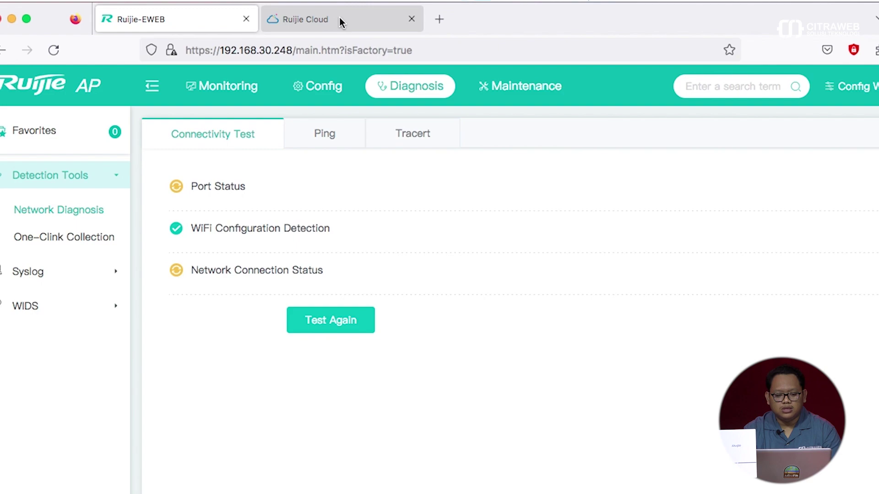
left_click(339, 19)
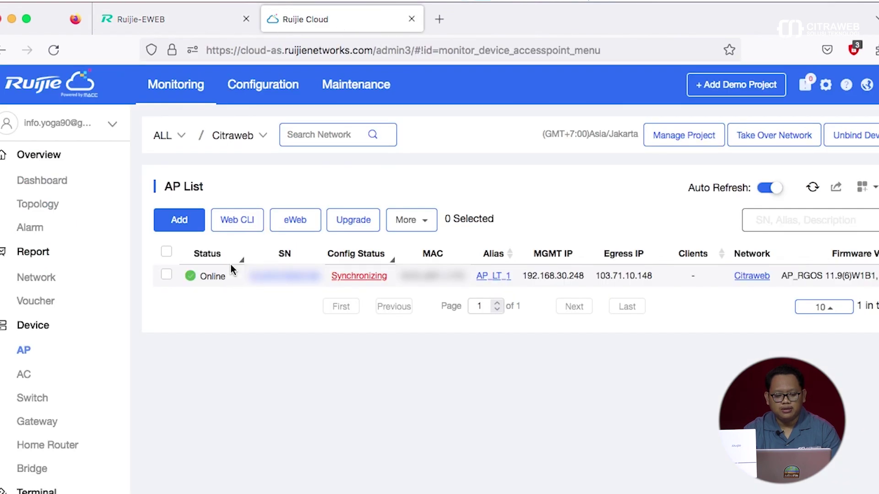
left_click(196, 18)
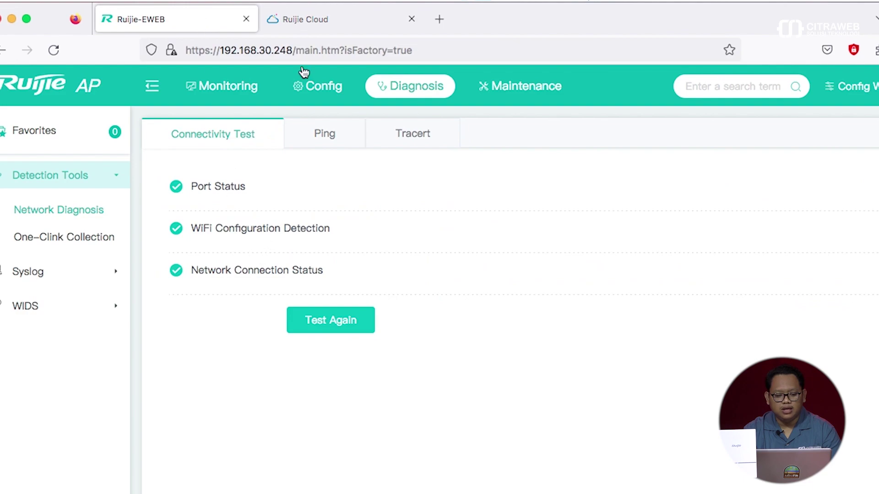
left_click(326, 20)
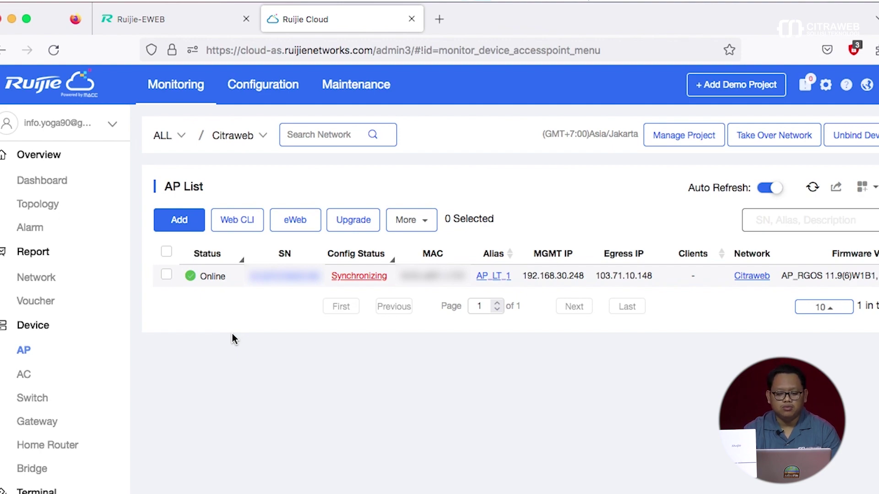
- In Wireless > Basic, check that the Citraweb SSID uses PPSK encryption, leaving it unchanged
left_click(272, 95)
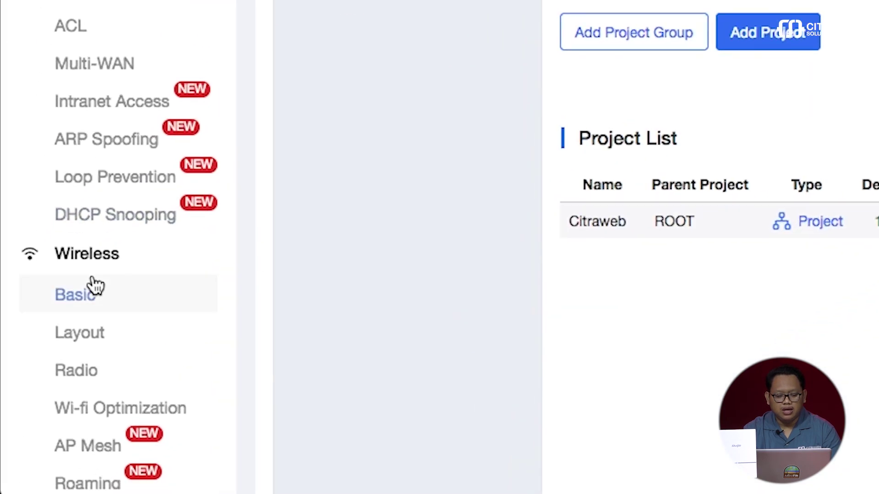
left_click(97, 302)
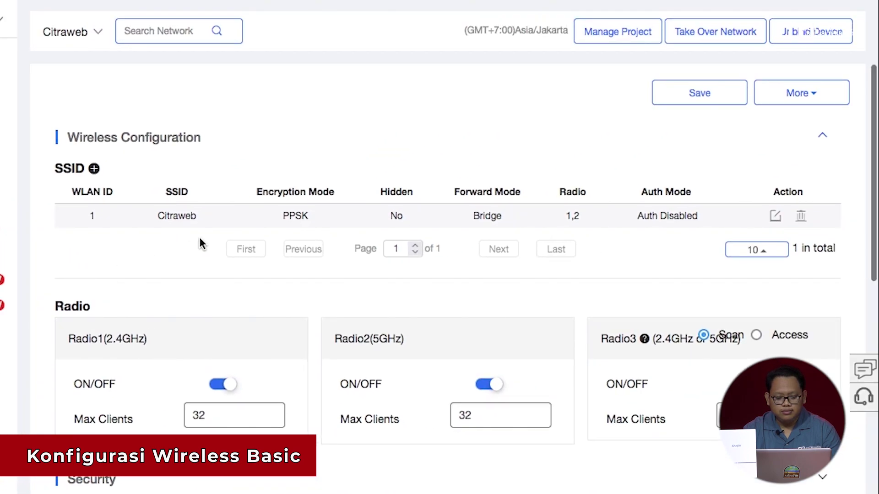
left_click(190, 219)
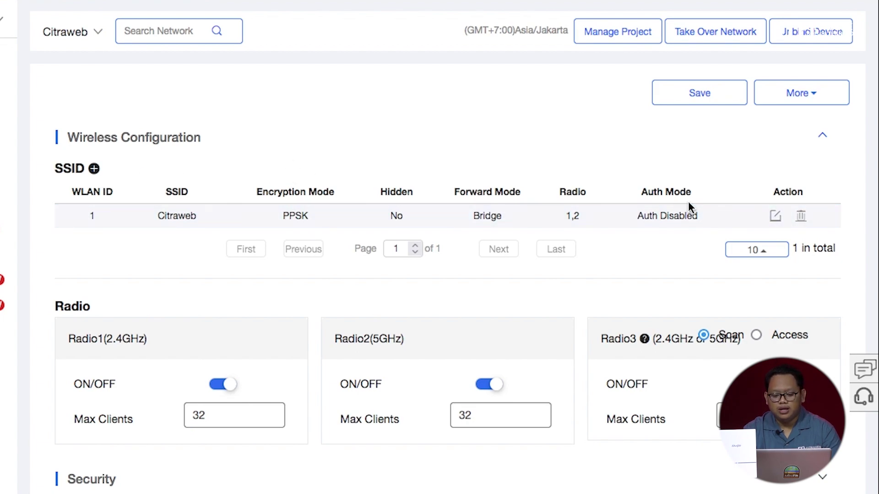
left_click(776, 219)
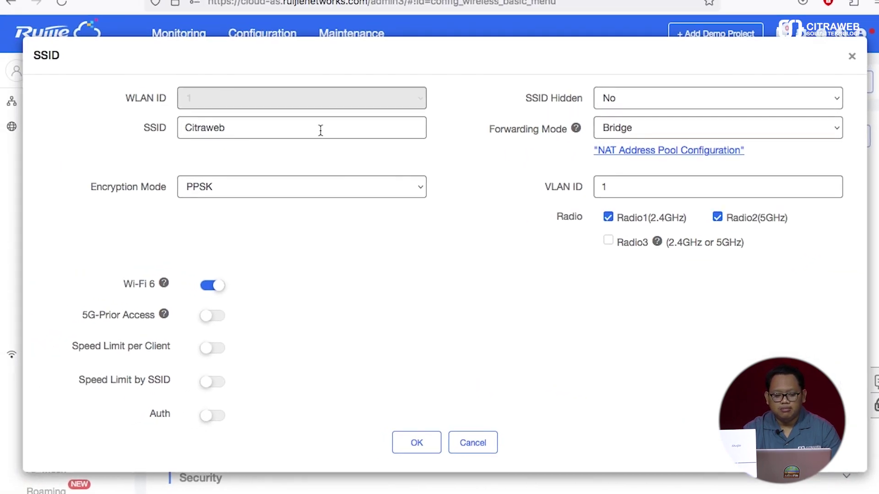
left_click(320, 129)
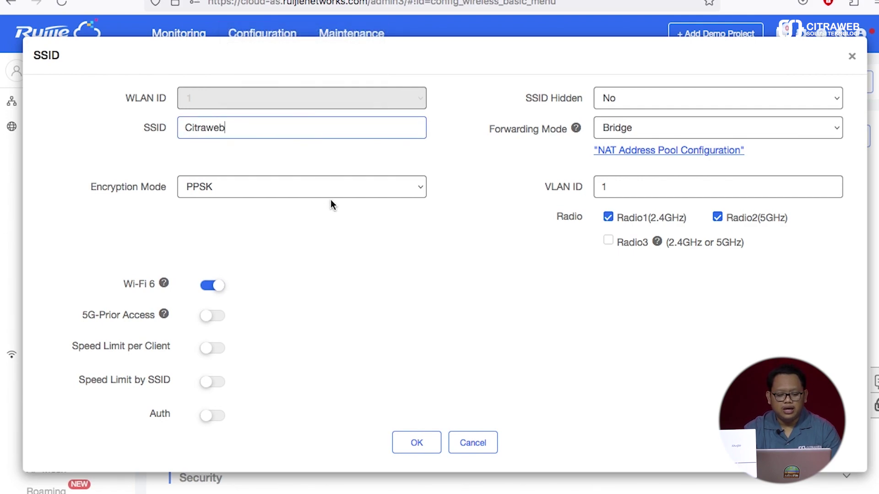
left_click(344, 189)
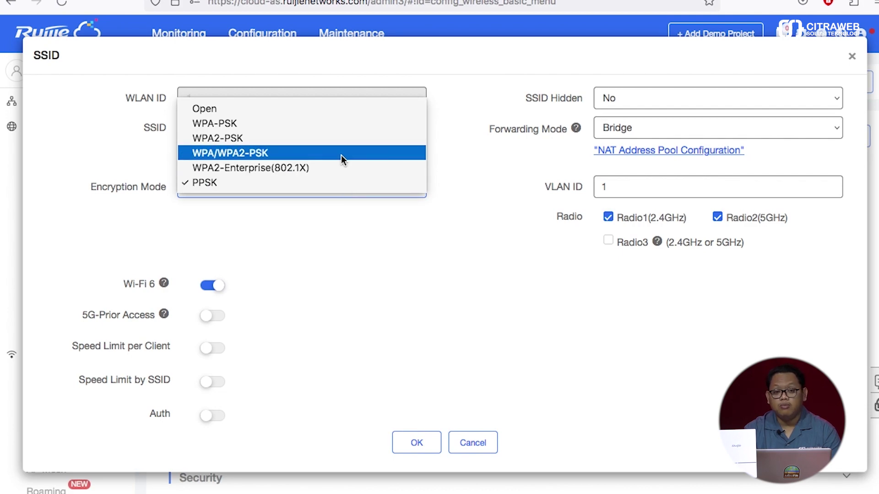
left_click(323, 183)
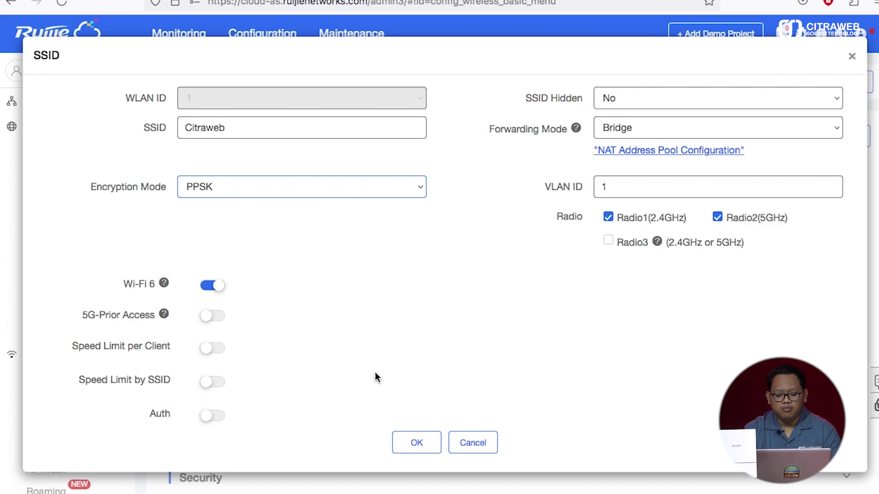
left_click(472, 444)
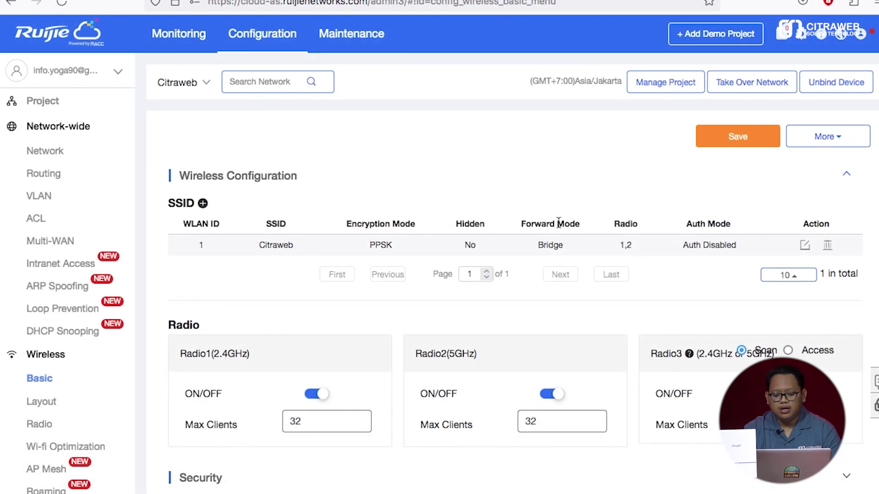
- Save the wireless configuration and review the eWeb and Telnet security settings
left_click(708, 145)
scroll(606, 186, "down", 6)
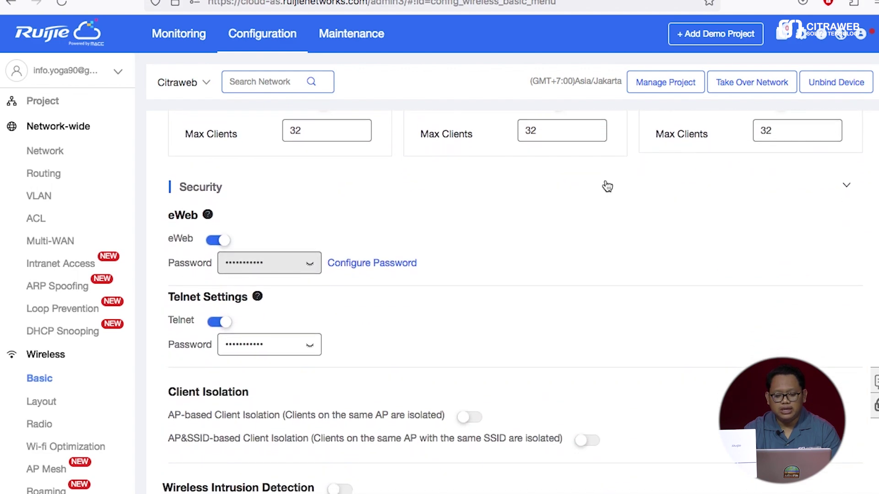
left_click(265, 348)
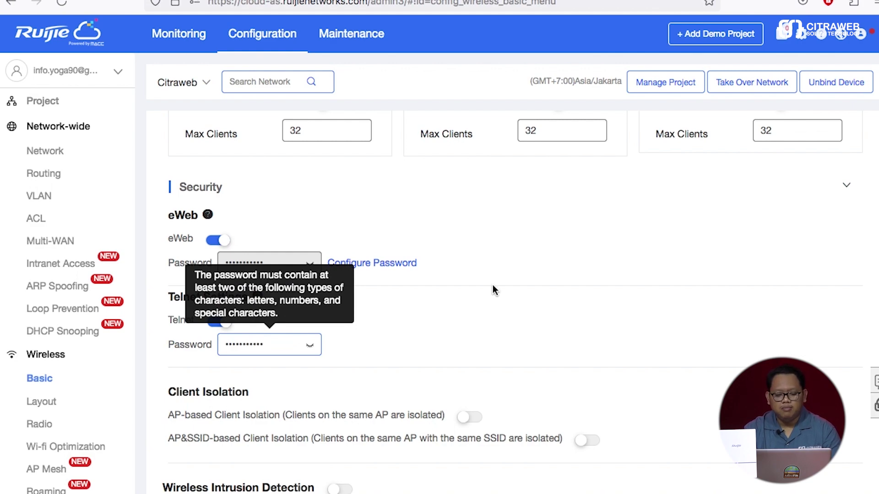
scroll(490, 290, "up", 10)
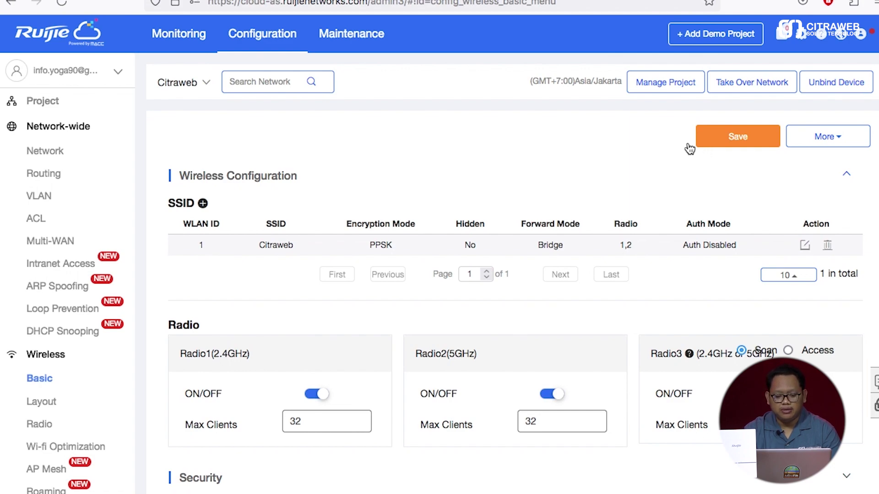
scroll(460, 176, "down", 2)
scroll(460, 176, "down", 5)
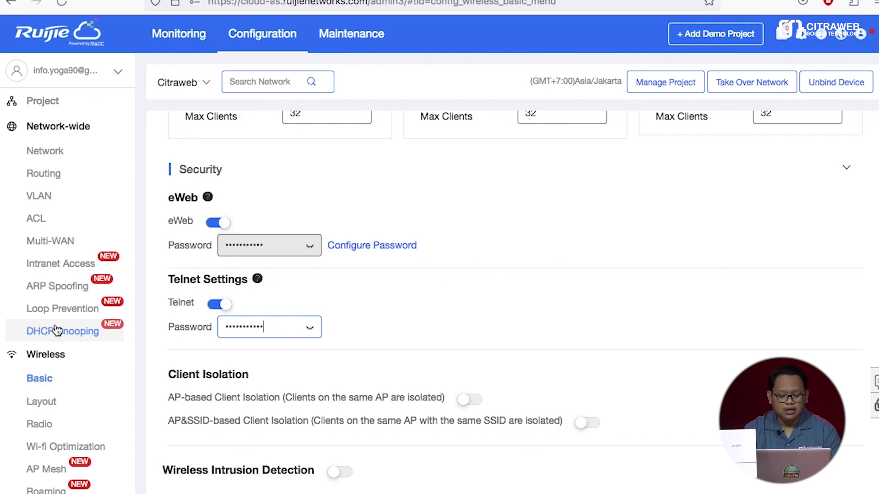
scroll(59, 327, "down", 5)
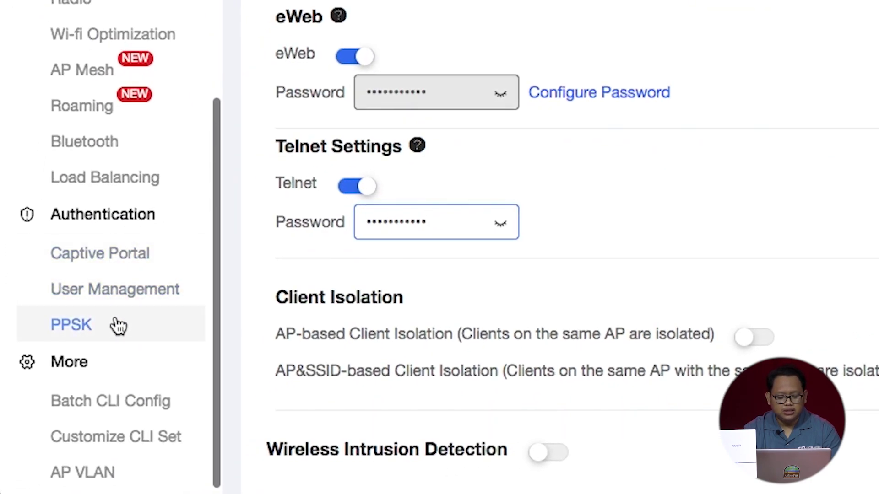
- Go to Authentication > PPSK, decline the browser's password update, and start adding an account
left_click(108, 333)
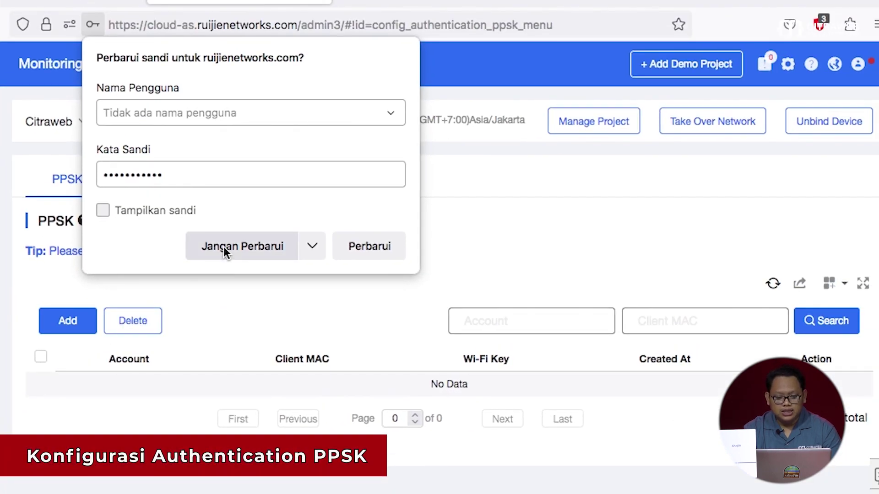
left_click(224, 248)
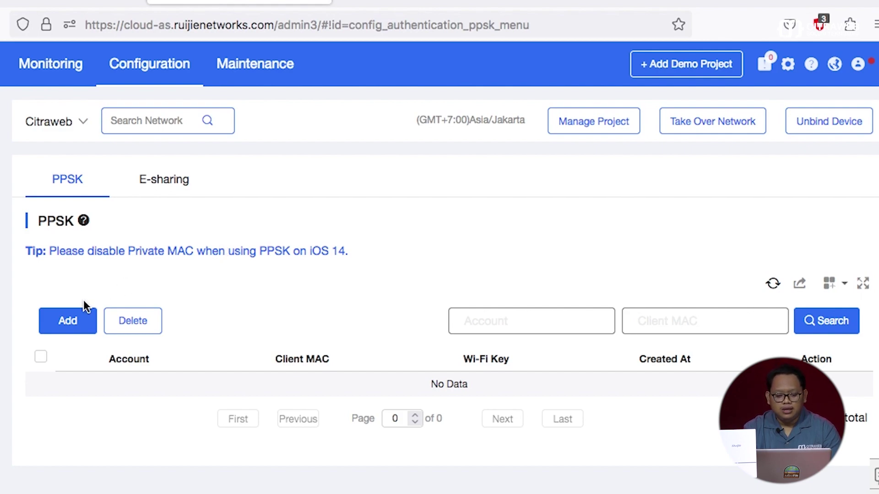
left_click(73, 323)
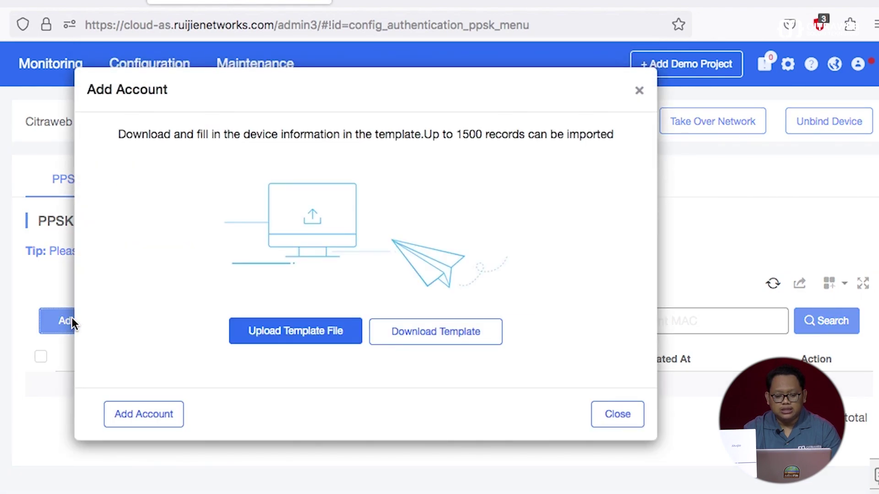
- Manually add PPSK accounts staff, manager and security in three rows and save them
left_click(144, 415)
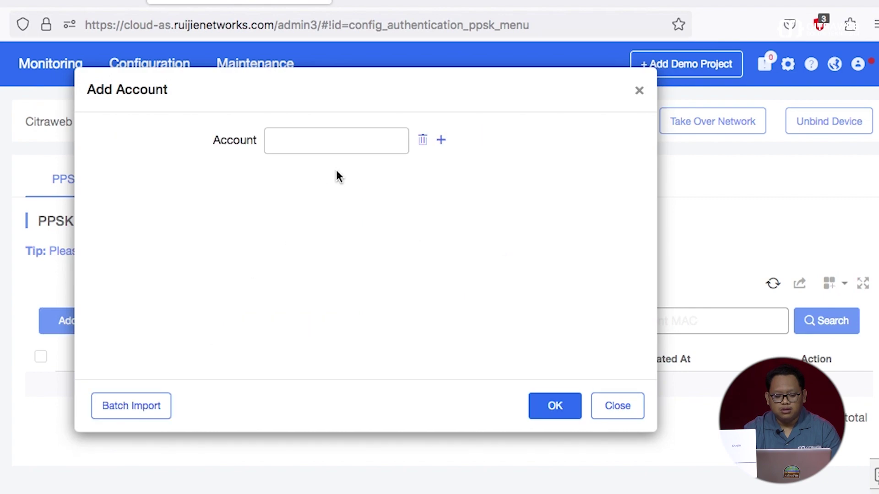
left_click(340, 144)
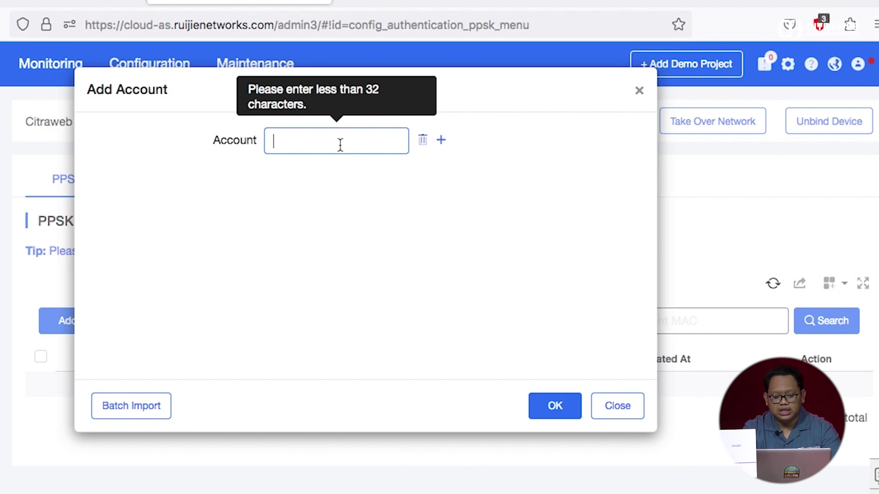
type("s")
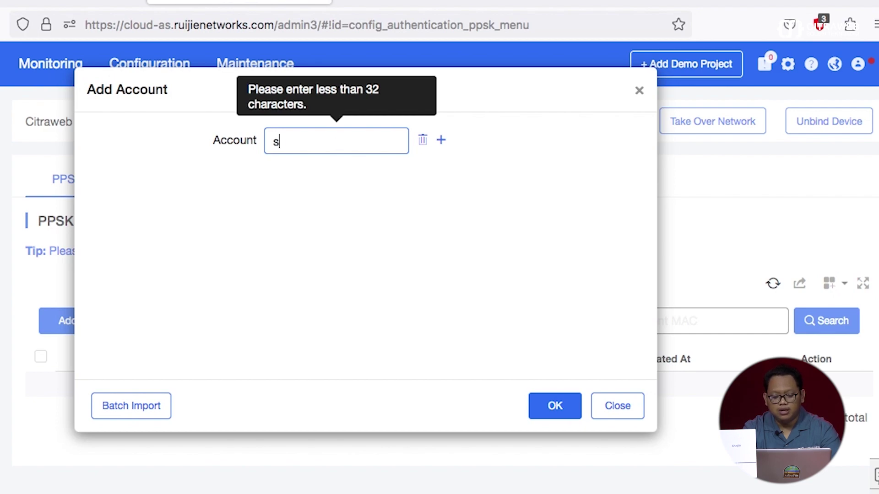
type("taff")
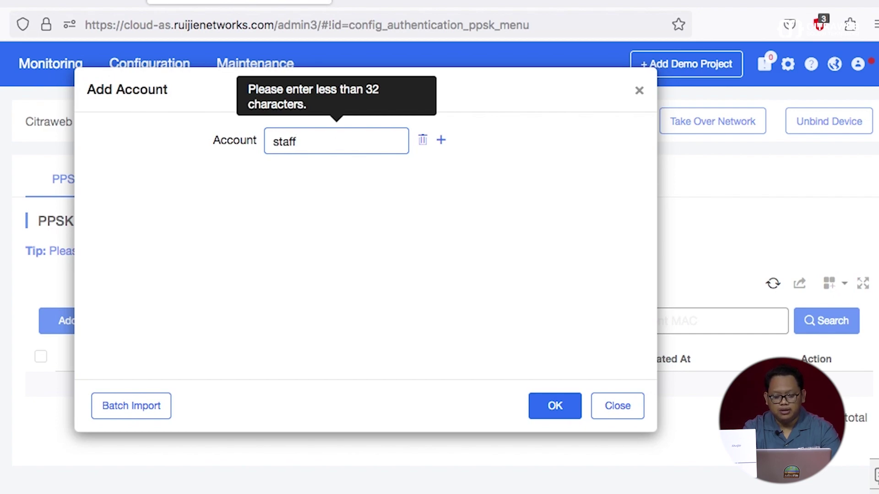
left_click(441, 141)
left_click(441, 180)
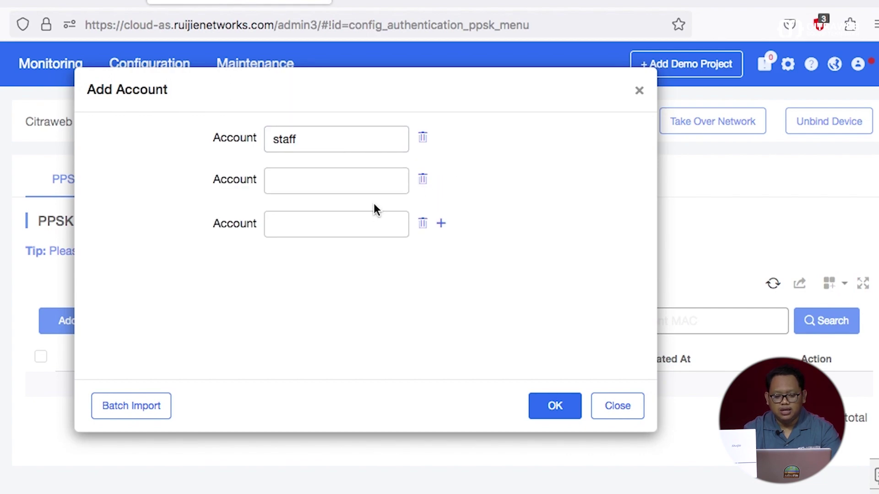
left_click(374, 185)
type("manager")
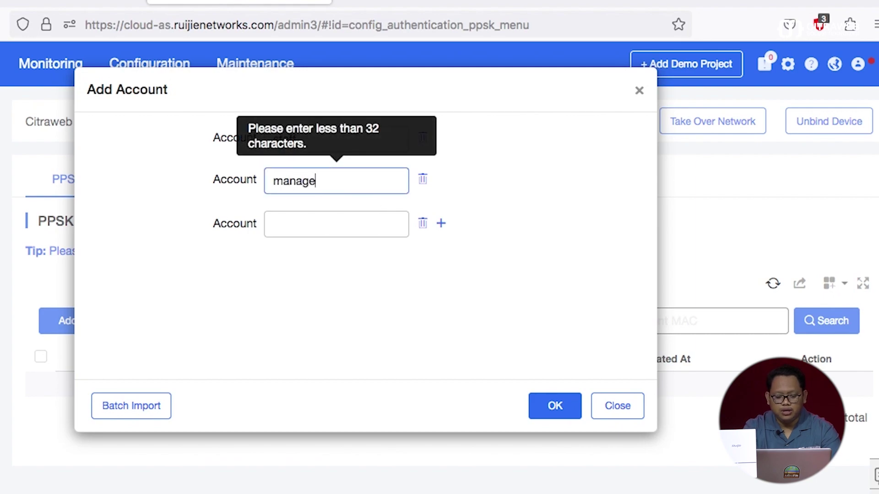
left_click(373, 222)
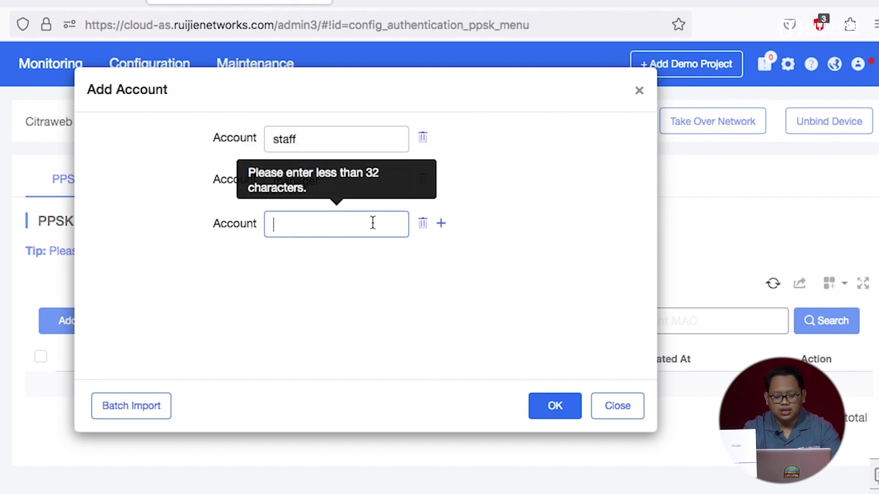
type("s")
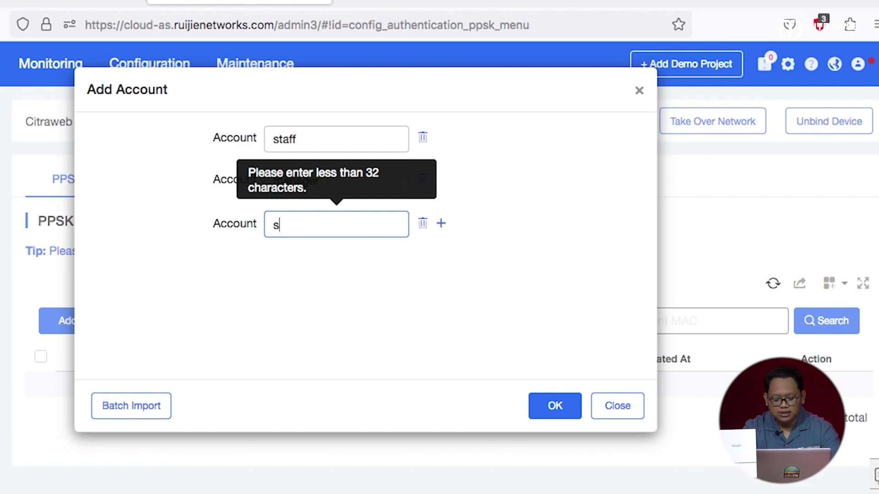
type("ecurity")
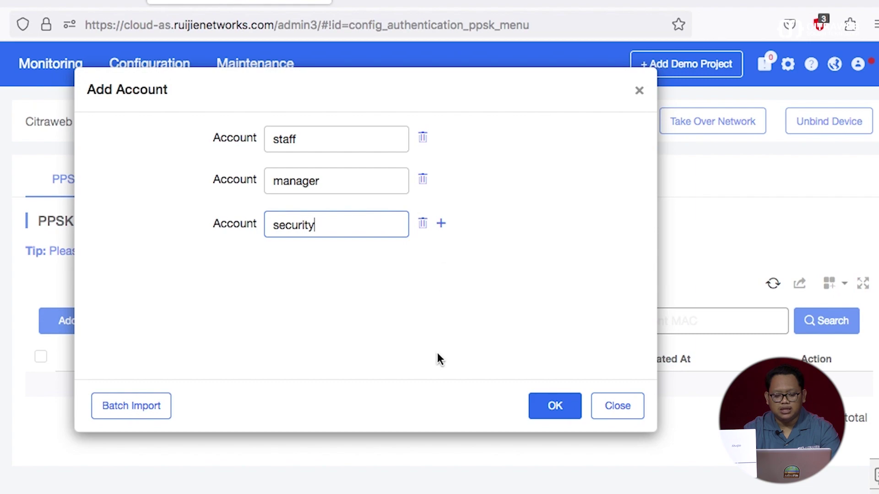
left_click(548, 416)
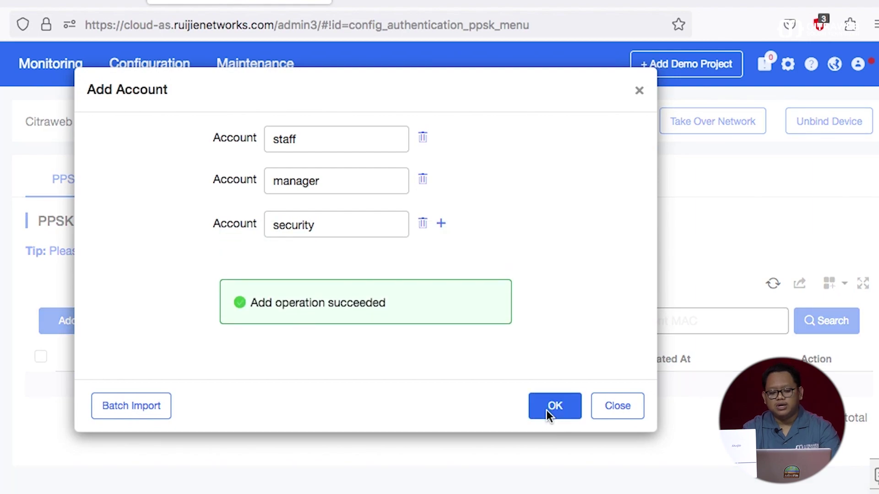
left_click(618, 410)
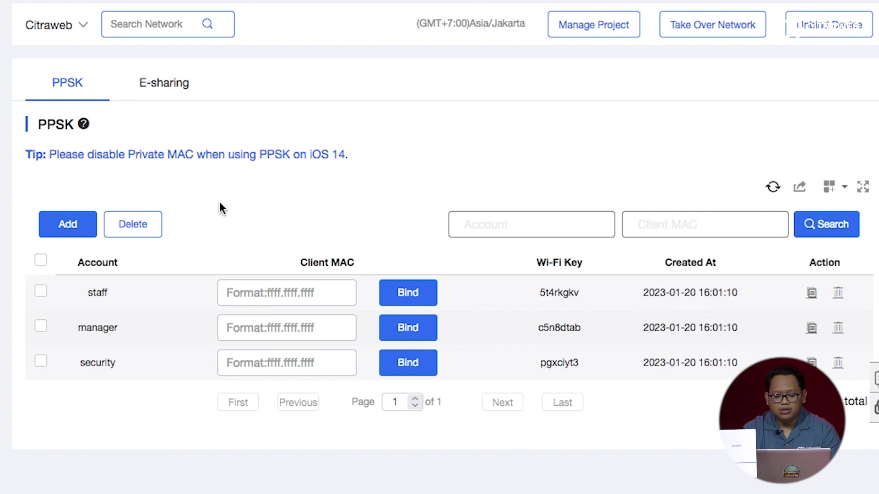
left_click(68, 224)
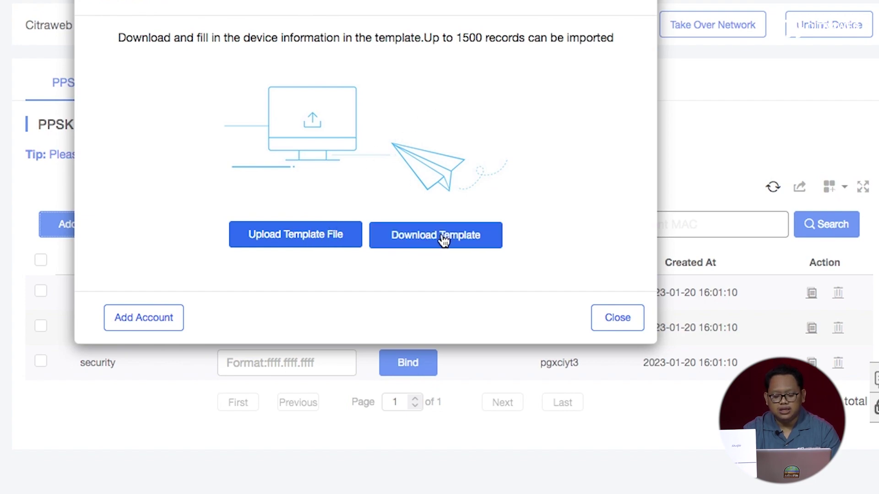
left_click(610, 320)
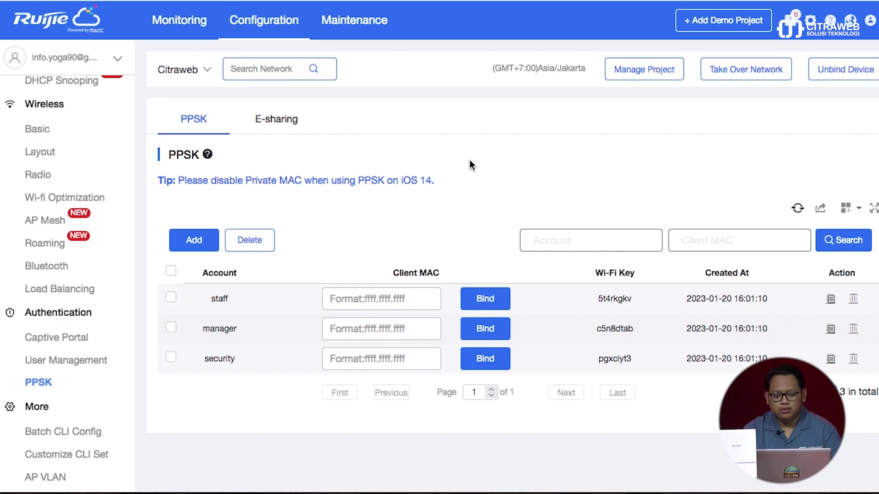
- Check in Monitoring's AP List that AP_LT_1 is online and Synchronized, then return to Configuration
scroll(64, 157, "up", 5)
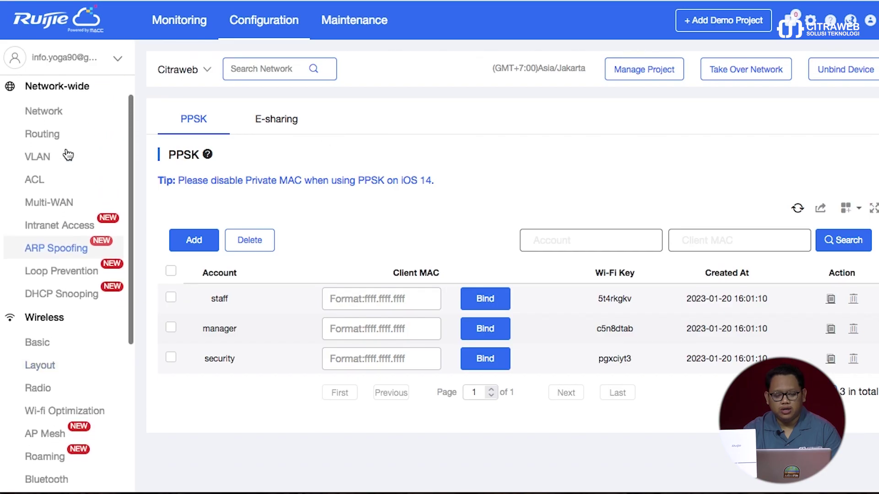
left_click(173, 27)
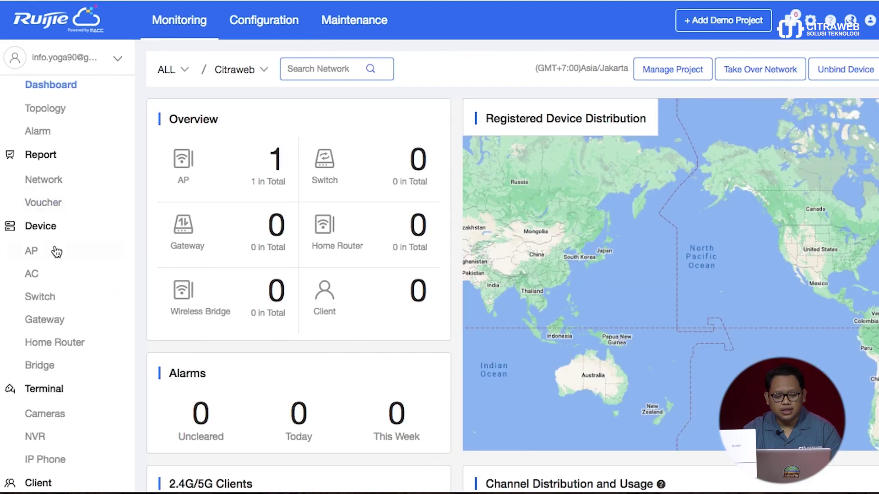
left_click(40, 254)
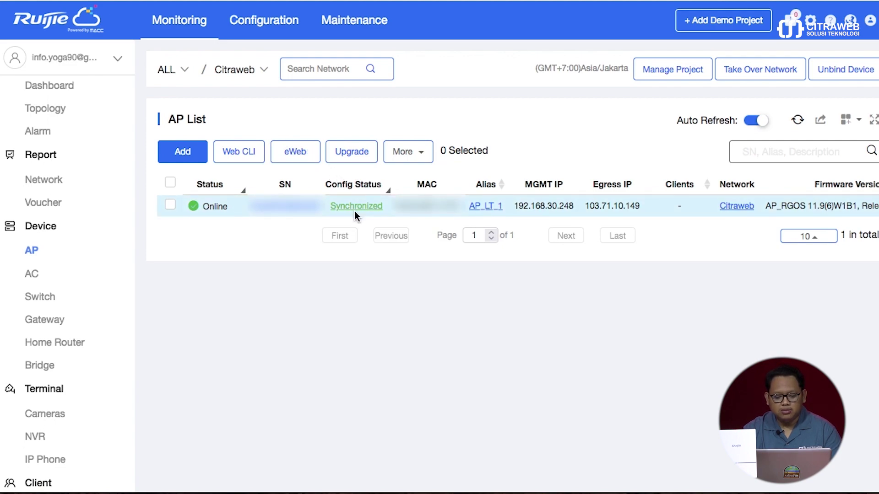
left_click(279, 30)
scroll(64, 320, "down", 5)
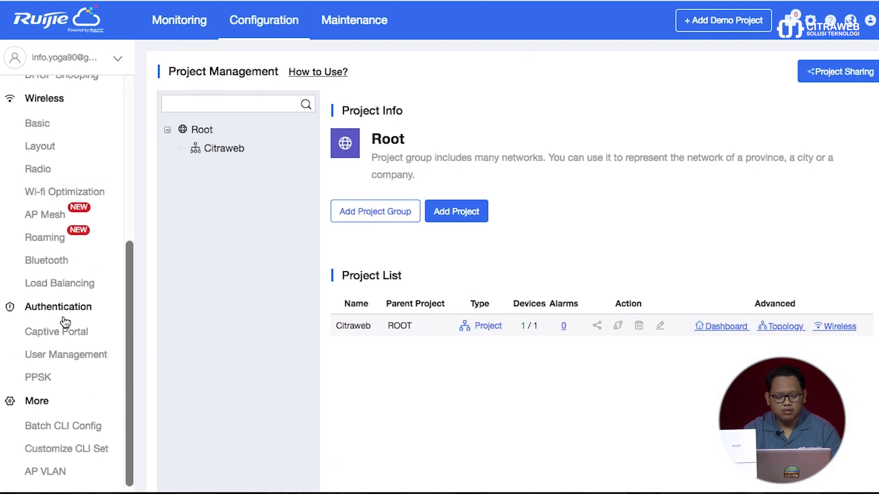
- Show the PPSK account list under Authentication in the Configuration sidebar
left_click(40, 383)
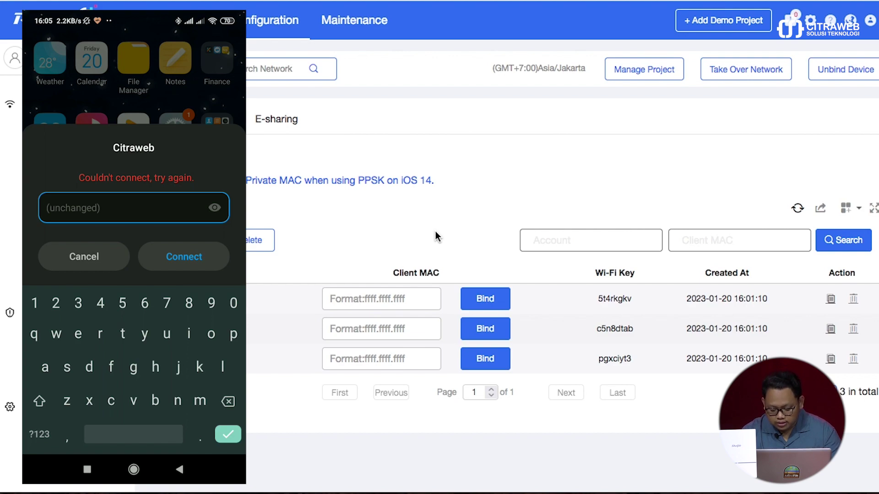
- Join the phone to Citraweb using the staff account's Wi-Fi key, then refresh the PPSK table
left_click(166, 196)
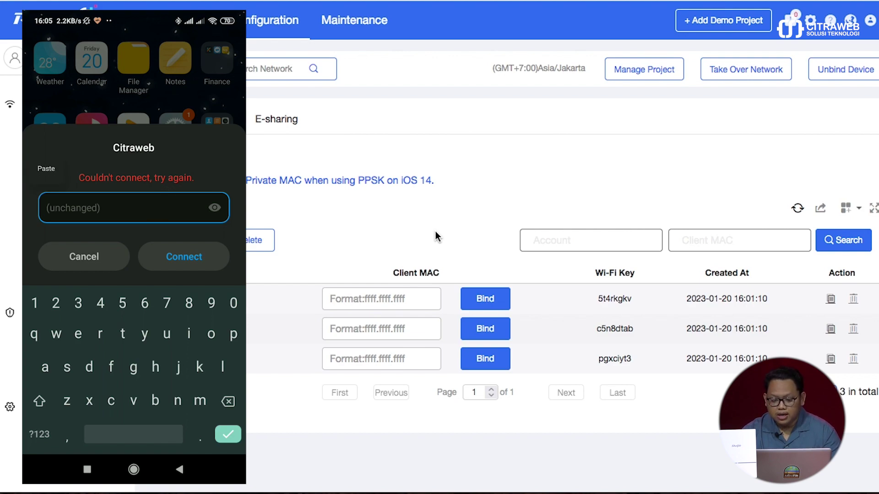
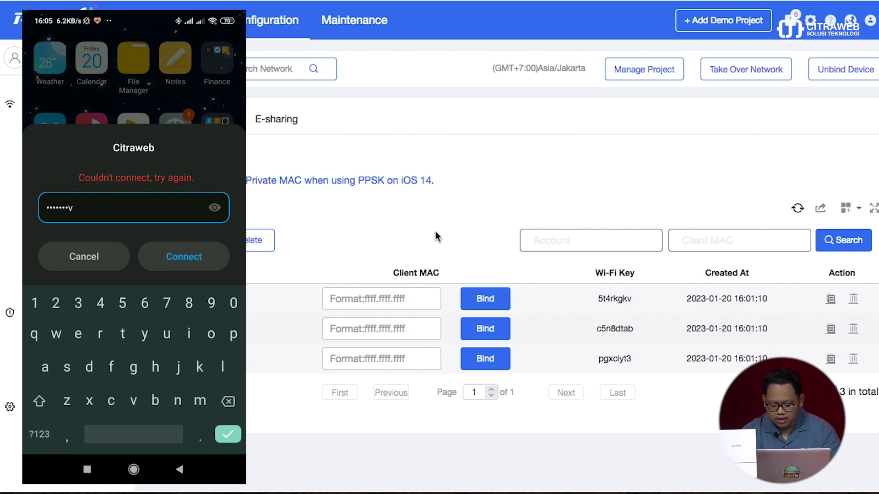
left_click(215, 207)
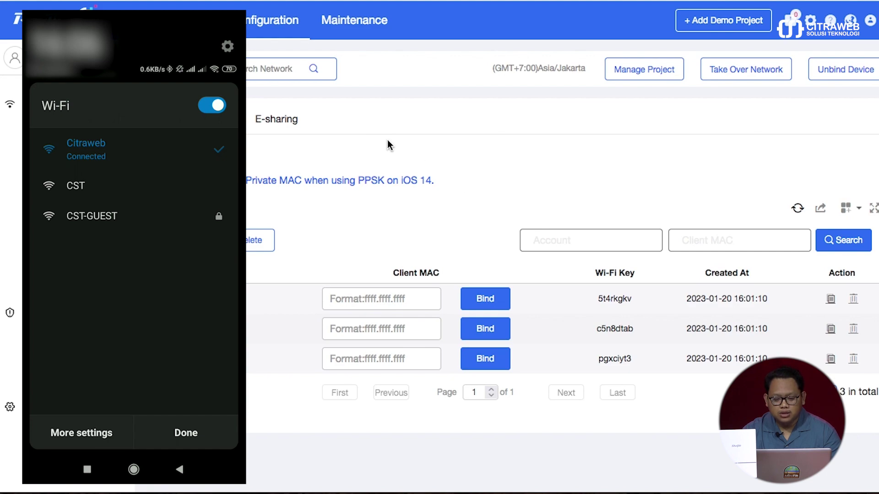
left_click(797, 210)
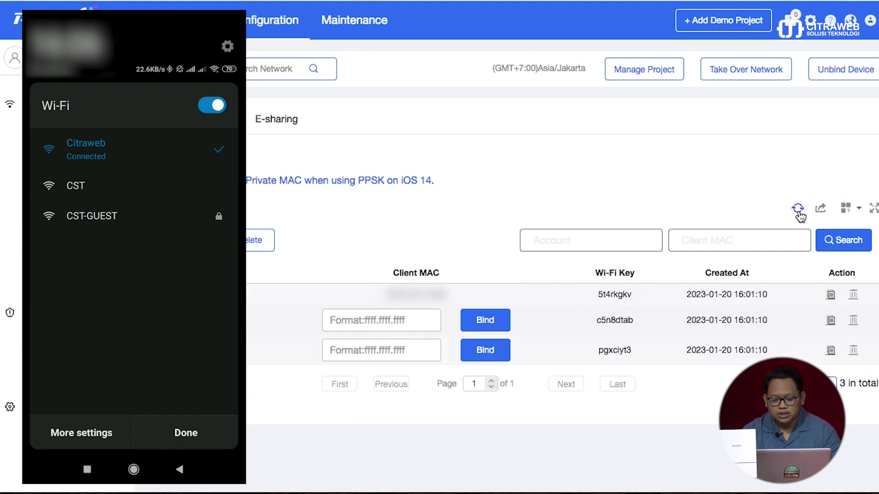